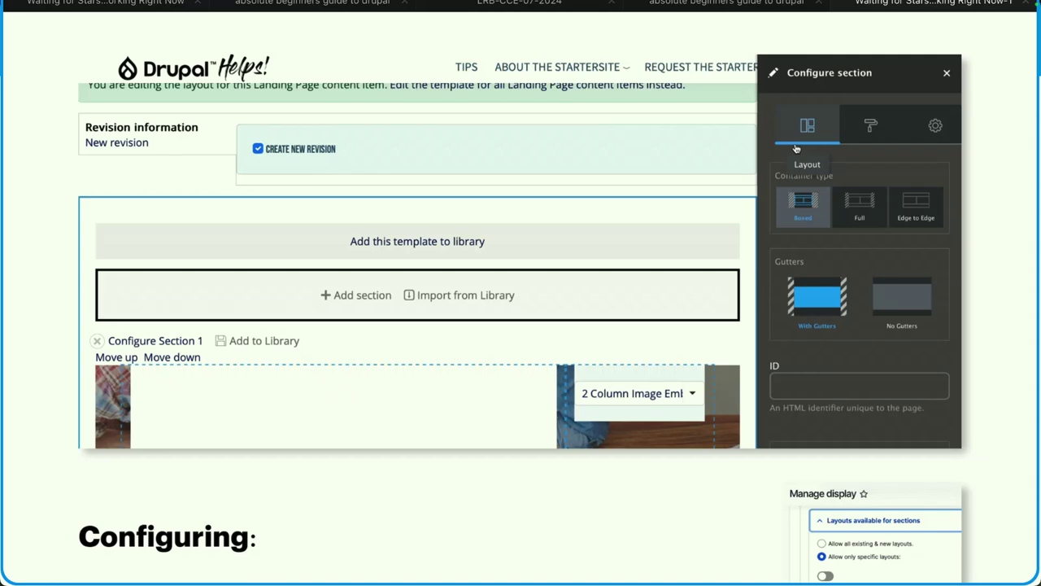
Step: Go through the Bootstrap Layout Builder configuration notes, circling the "Layouts available for sections" screenshot on page 15 and the text color CSS code that follows
{"action": "scroll", "coordinate": [521, 293], "scroll_direction": "down", "scroll_amount": 5}
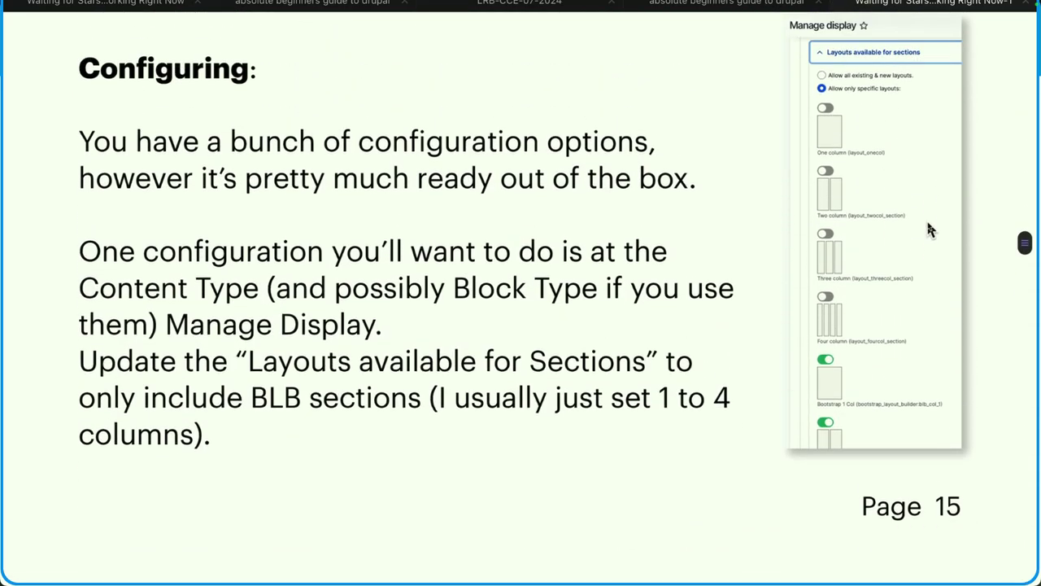
{"action": "mouse_move", "coordinate": [769, 100]}
{"action": "left_mouse_down"}
{"action": "mouse_move", "coordinate": [773, 500]}
{"action": "mouse_move", "coordinate": [713, 85]}
{"action": "left_mouse_up"}
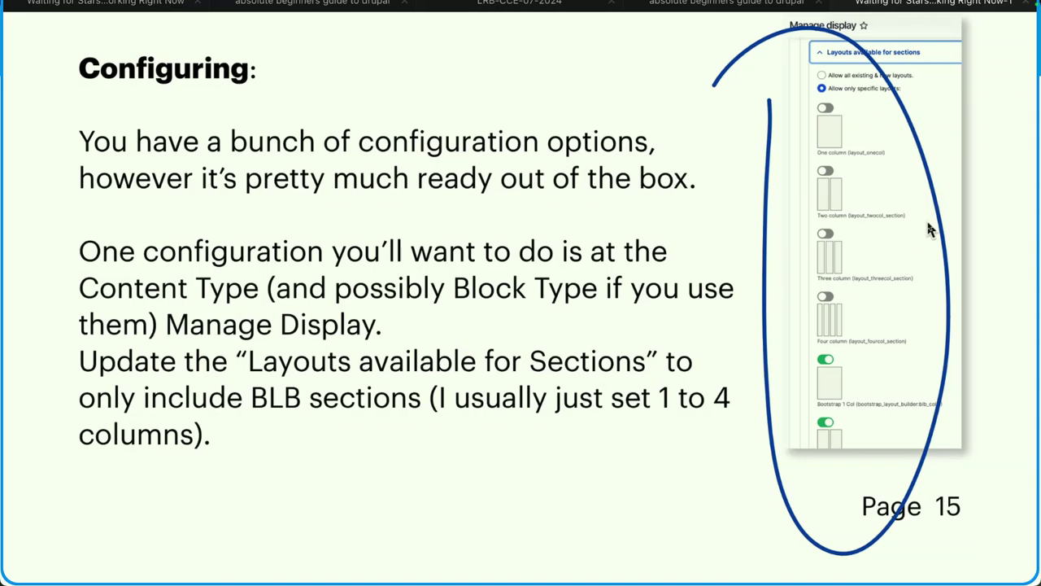
{"action": "scroll", "coordinate": [930, 230], "scroll_direction": "down", "scroll_amount": 5}
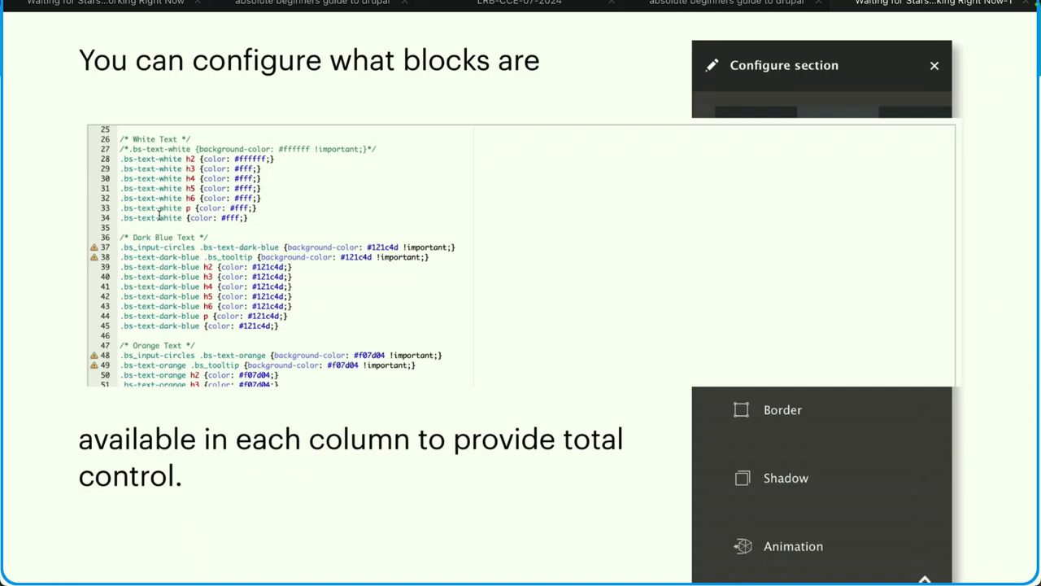
{"action": "mouse_move", "coordinate": [53, 128]}
{"action": "left_mouse_down"}
{"action": "mouse_move", "coordinate": [81, 447]}
{"action": "mouse_move", "coordinate": [492, 162]}
{"action": "mouse_move", "coordinate": [65, 118]}
{"action": "left_mouse_up"}
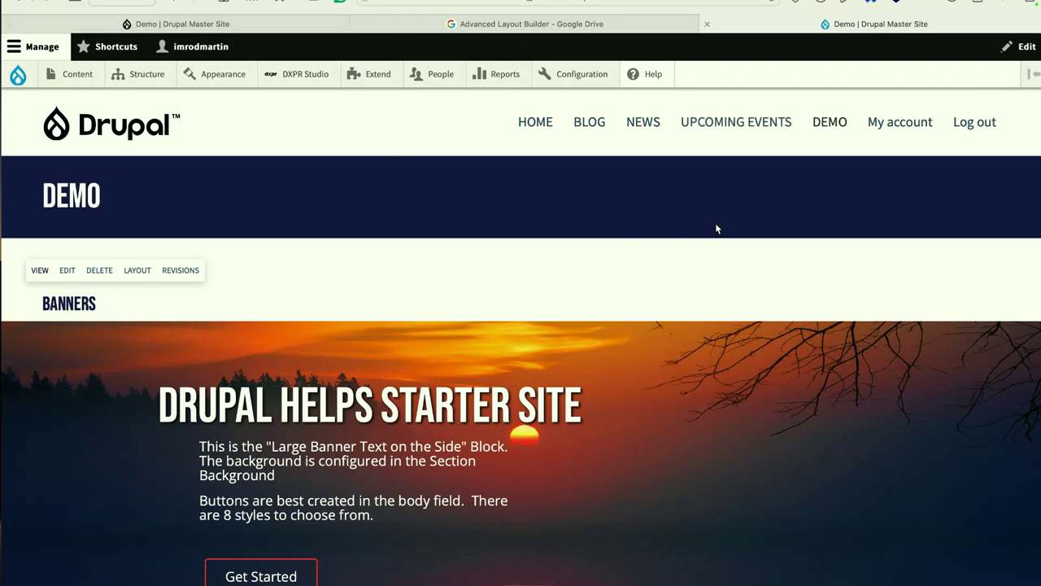
Step: Switch to the Drupal site's Bootstrap Layout Builder configuration and review its Breakpoints, Layouts, Styles and Settings pages
{"action": "mouse_move", "coordinate": [570, 84]}
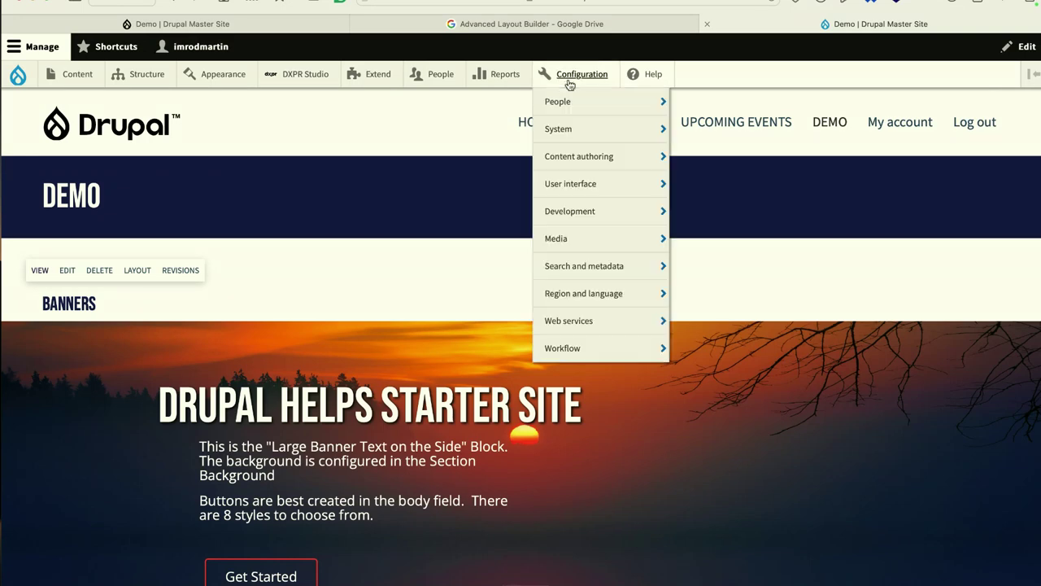
{"action": "mouse_move", "coordinate": [565, 165]}
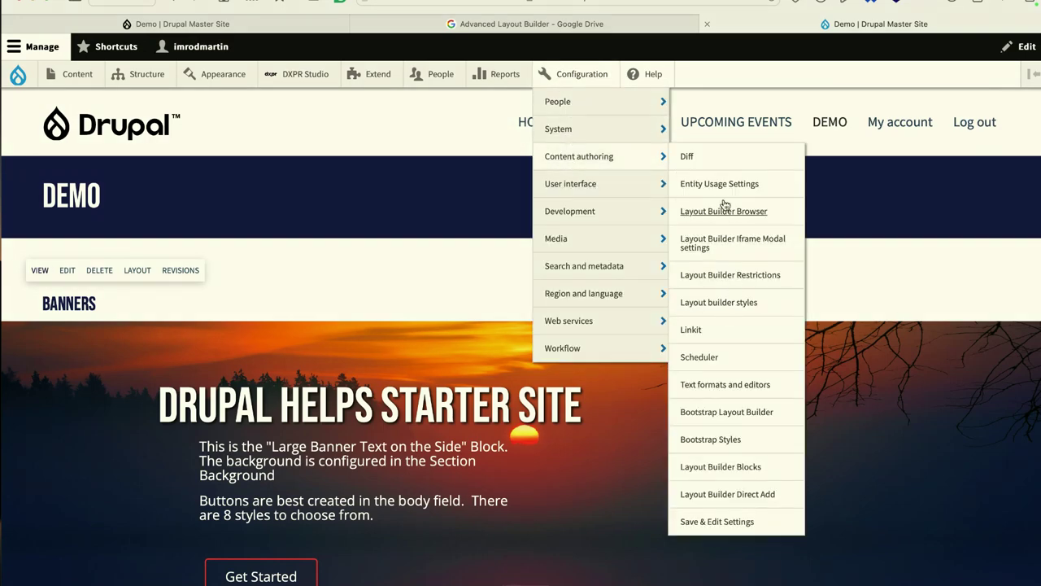
{"action": "left_click", "coordinate": [711, 414]}
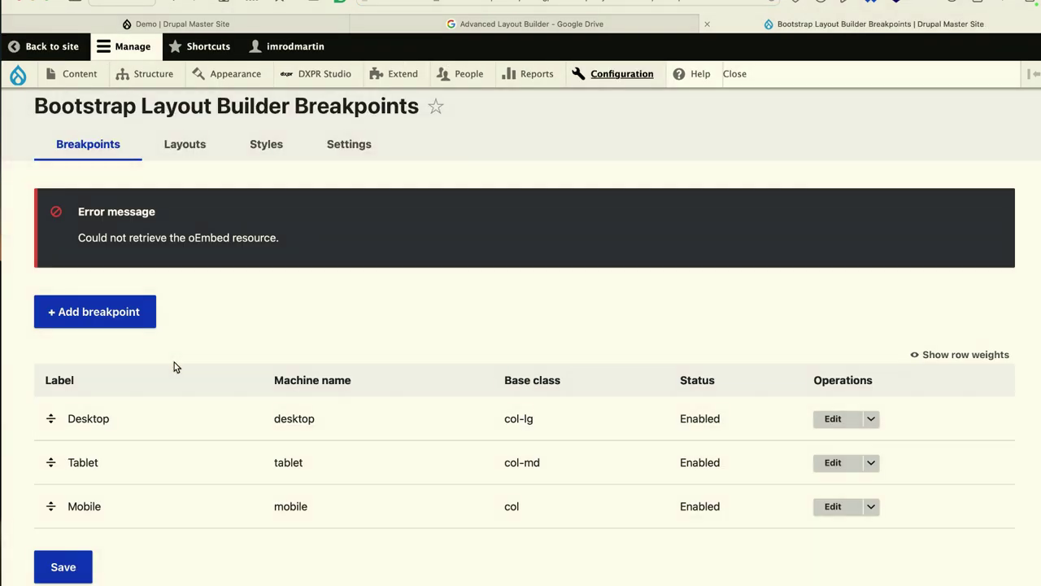
{"action": "left_click", "coordinate": [185, 139]}
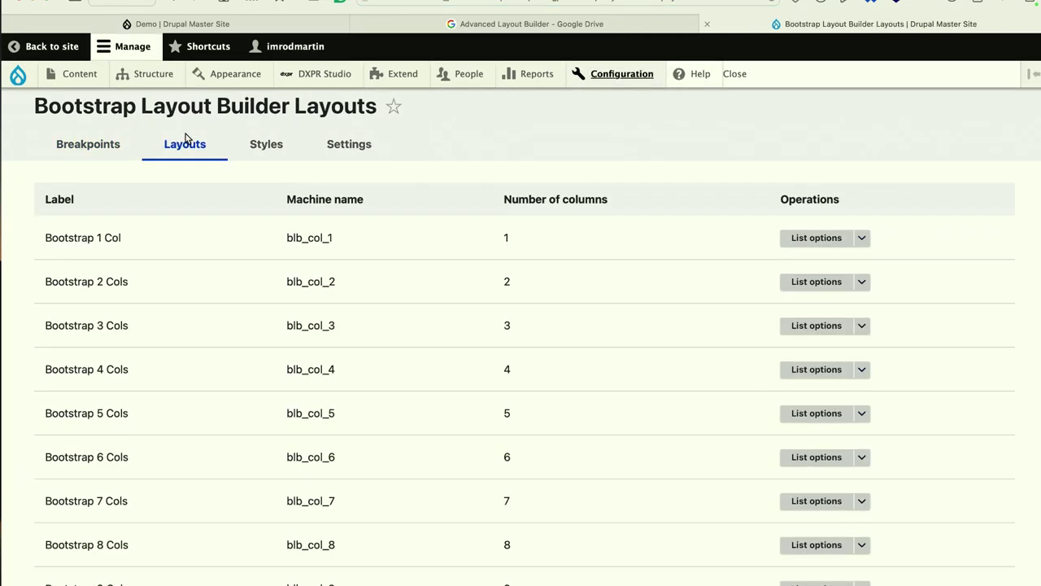
{"action": "left_click", "coordinate": [271, 152]}
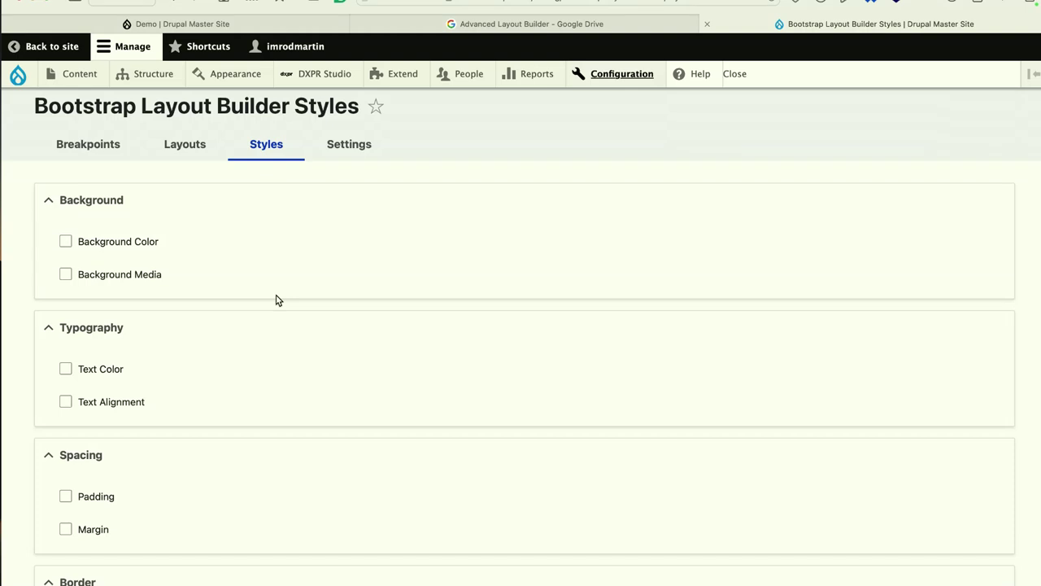
{"action": "scroll", "coordinate": [276, 300], "scroll_direction": "down", "scroll_amount": 5}
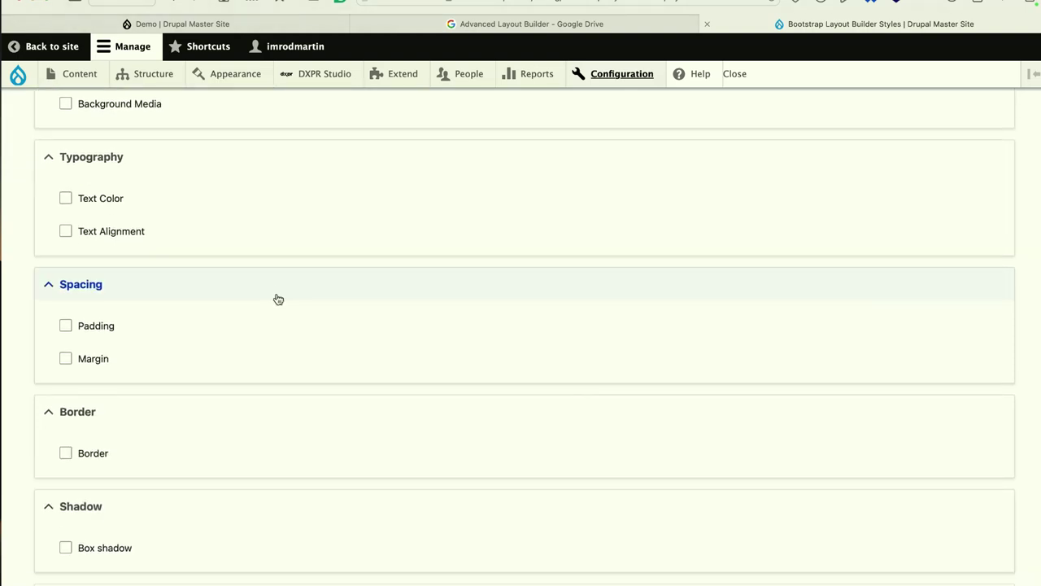
{"action": "scroll", "coordinate": [277, 299], "scroll_direction": "up", "scroll_amount": 5}
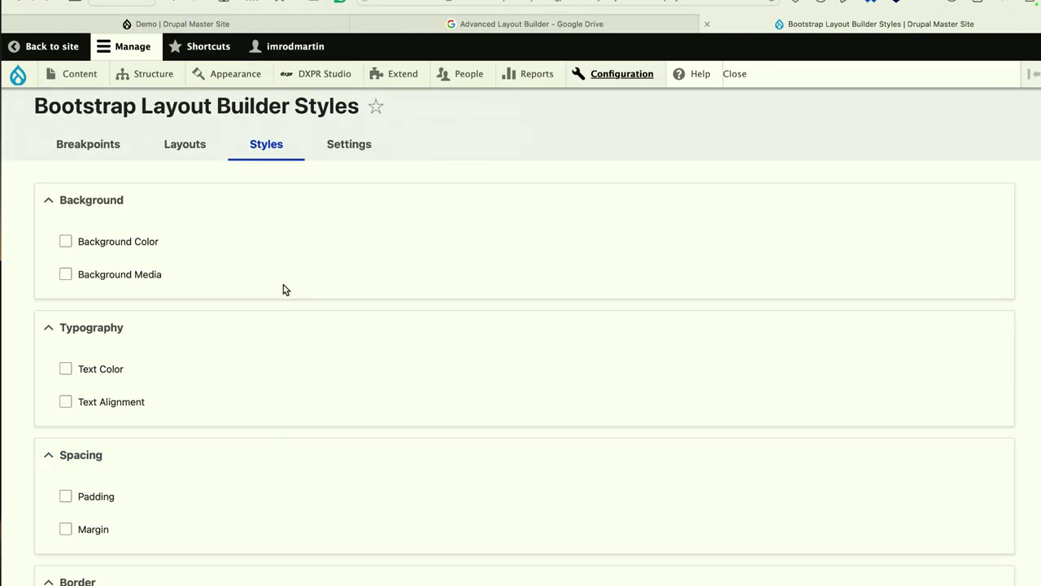
{"action": "left_click", "coordinate": [346, 157]}
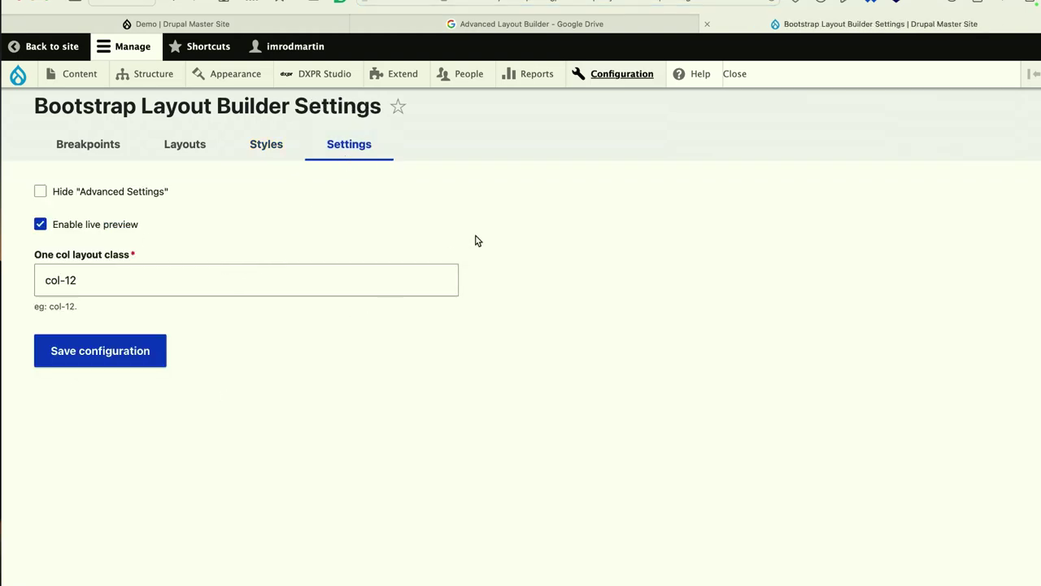
Step: Open the Bootstrap Styles settings and expand the Background section to inspect its background color classes
{"action": "mouse_move", "coordinate": [620, 78]}
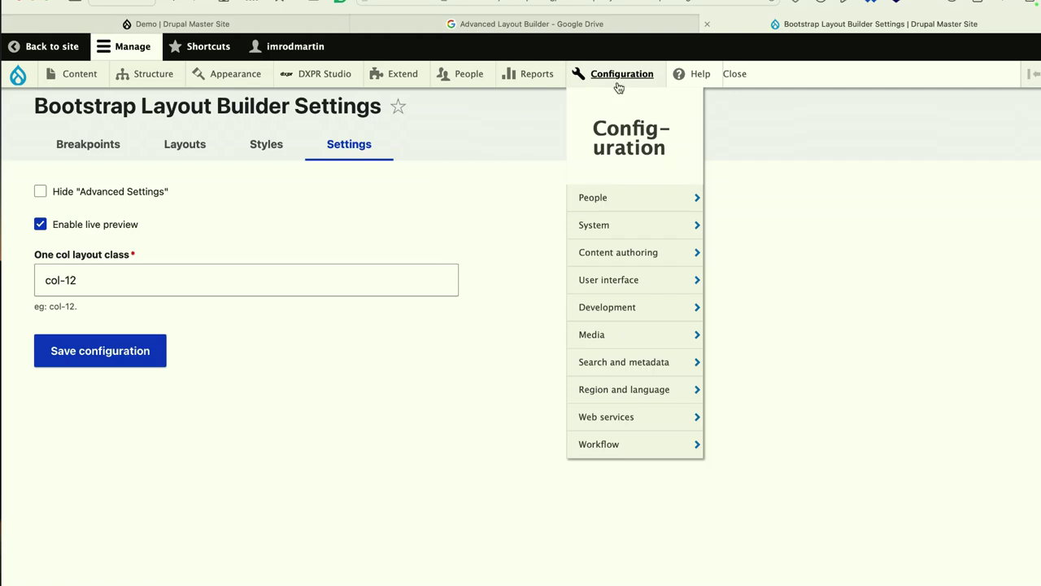
{"action": "mouse_move", "coordinate": [607, 252]}
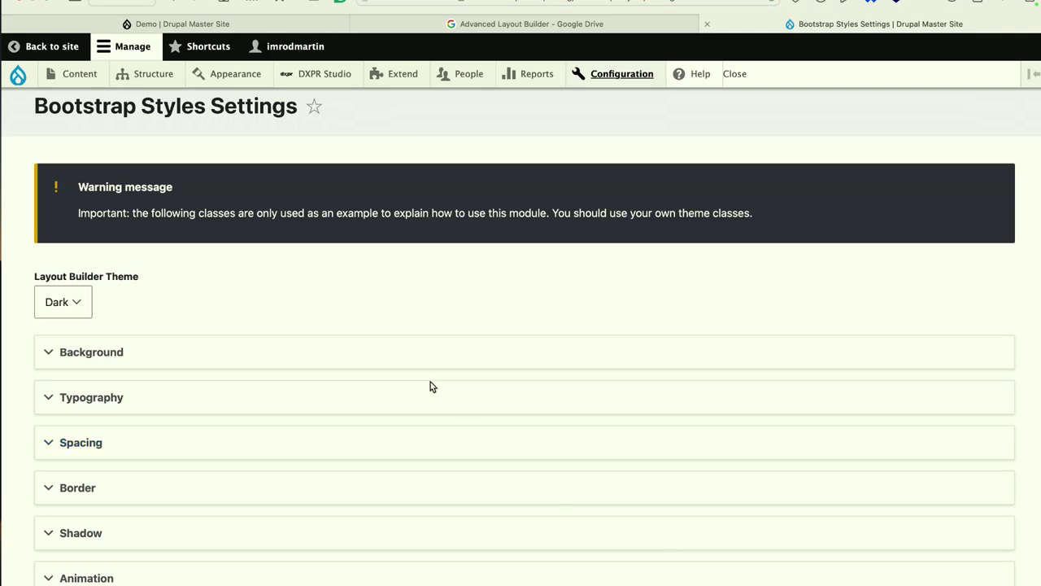
{"action": "scroll", "coordinate": [430, 381], "scroll_direction": "down", "scroll_amount": 2}
{"action": "left_click", "coordinate": [116, 278]}
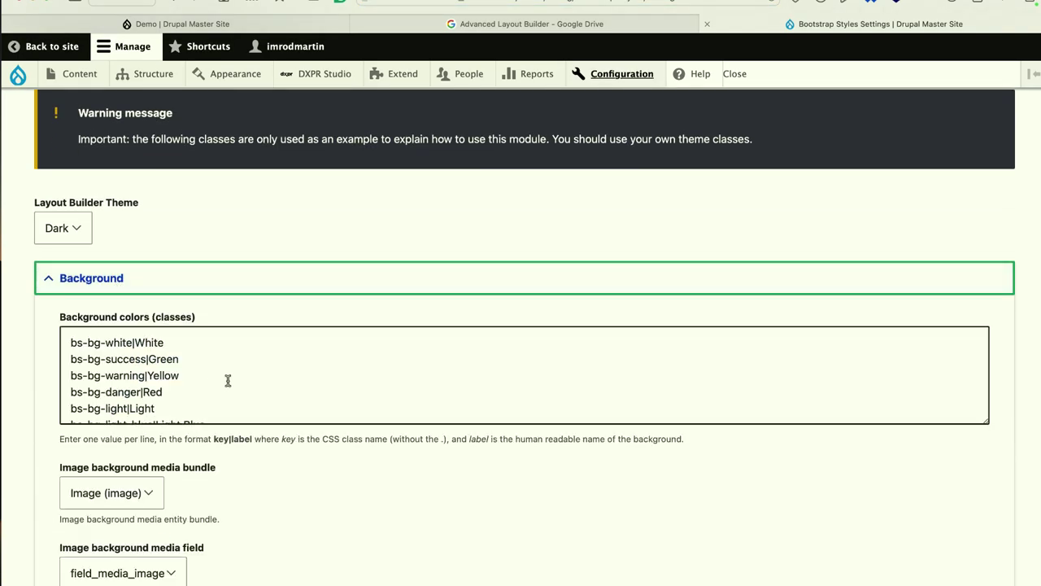
Step: Return to the PDF notes and read about adding background and typography colors, how the module integrates, and the May 2024 iFrame Modal configuration
{"action": "key", "text": "super+equal"}
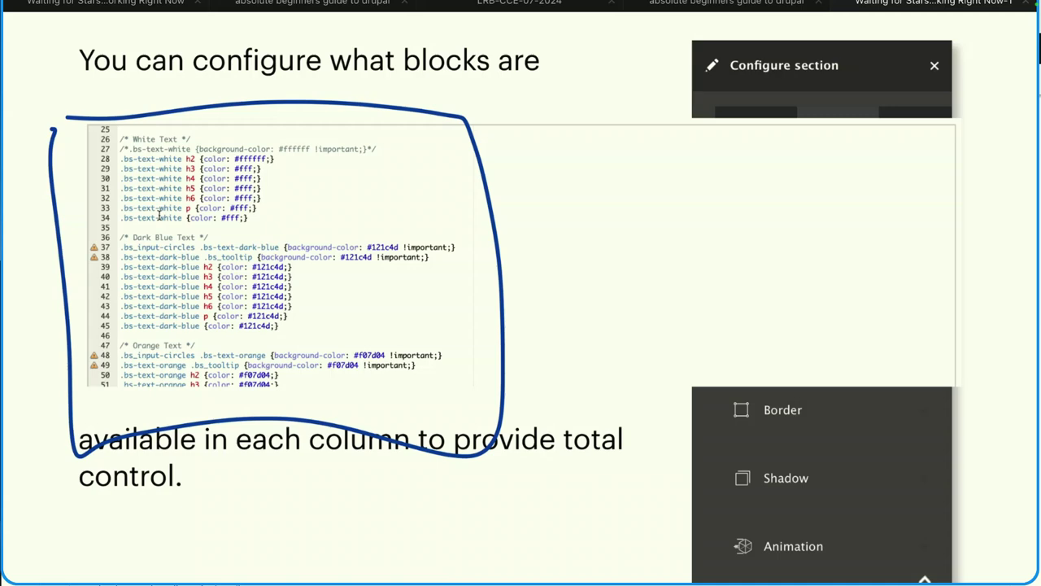
{"action": "scroll", "coordinate": [521, 293], "scroll_direction": "down", "scroll_amount": 3}
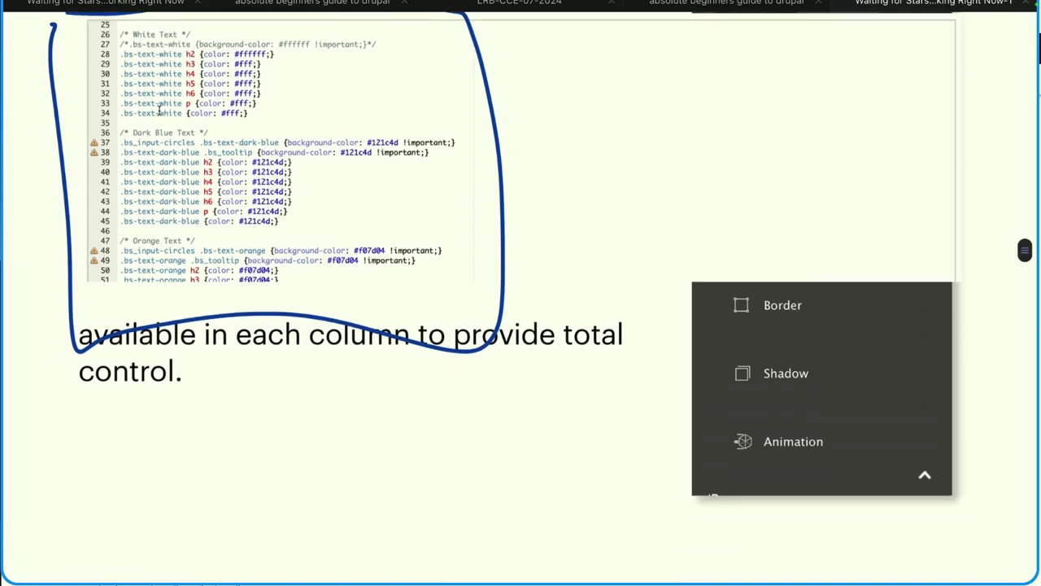
{"action": "scroll", "coordinate": [521, 292], "scroll_direction": "down", "scroll_amount": 10}
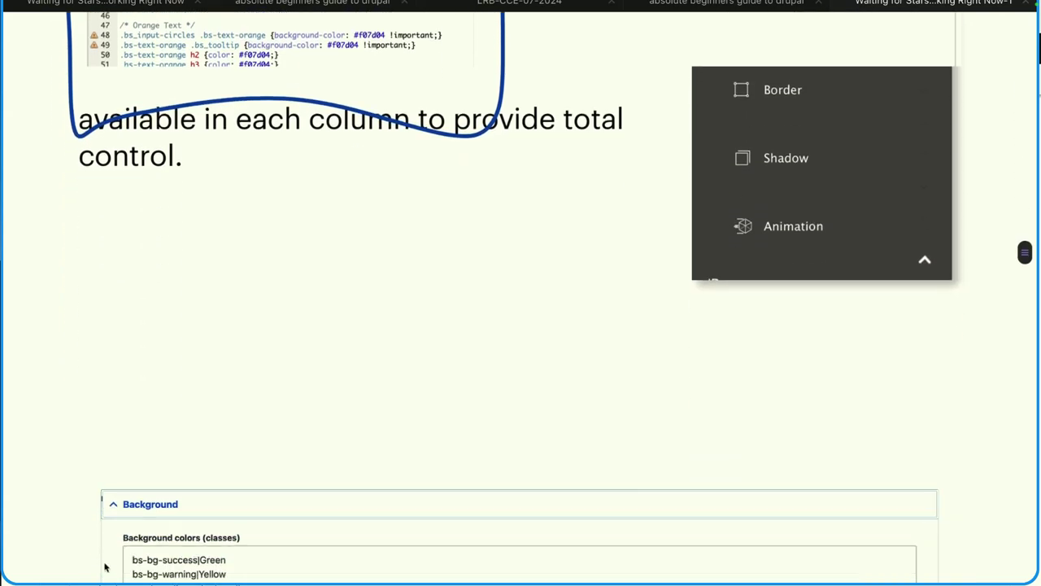
{"action": "scroll", "coordinate": [269, 317], "scroll_direction": "down", "scroll_amount": 10}
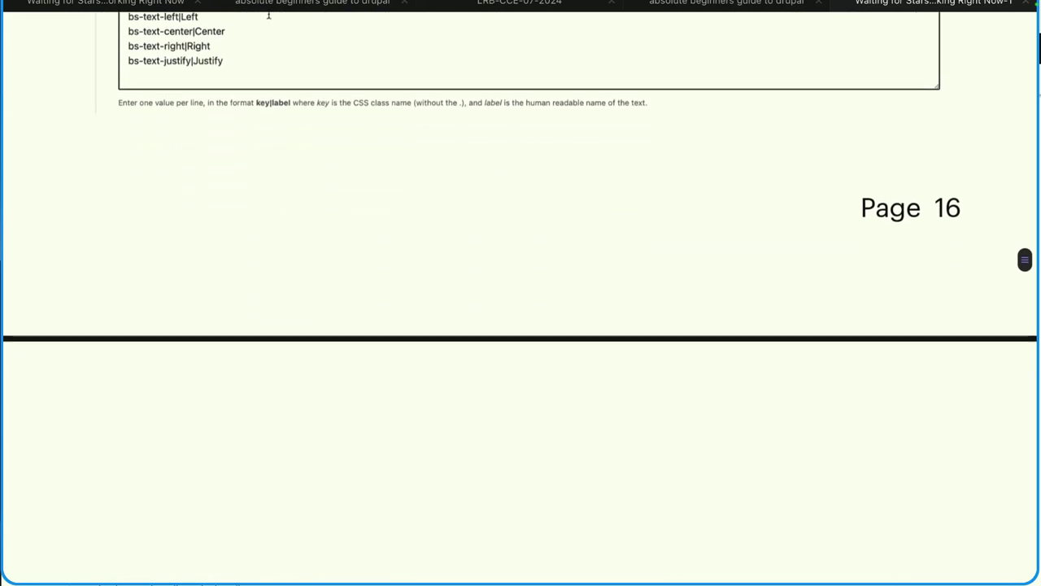
{"action": "scroll", "coordinate": [521, 326], "scroll_direction": "down", "scroll_amount": 2}
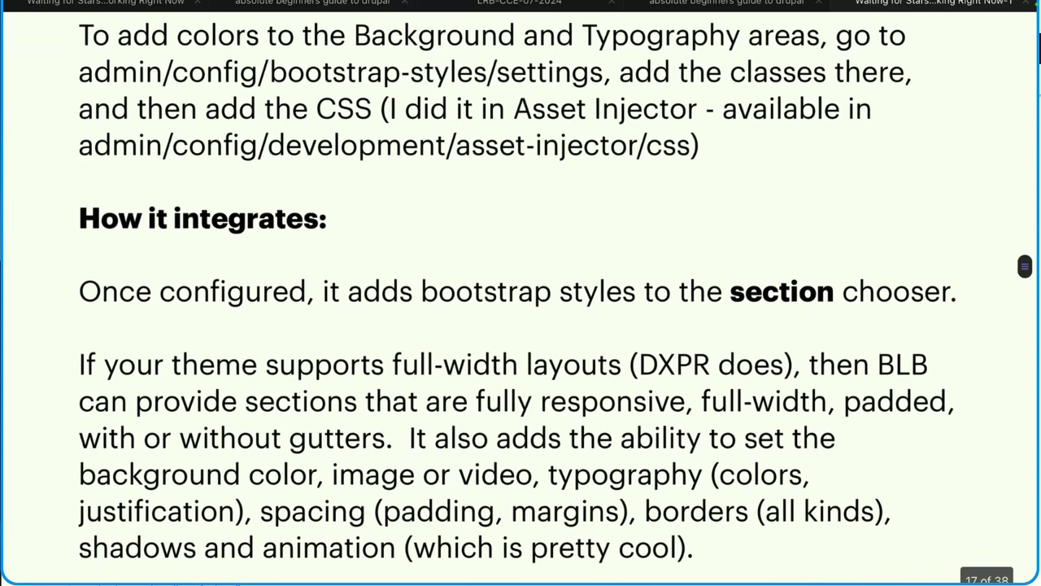
{"action": "scroll", "coordinate": [521, 293], "scroll_direction": "up", "scroll_amount": 3}
{"action": "scroll", "coordinate": [521, 293], "scroll_direction": "down", "scroll_amount": 1}
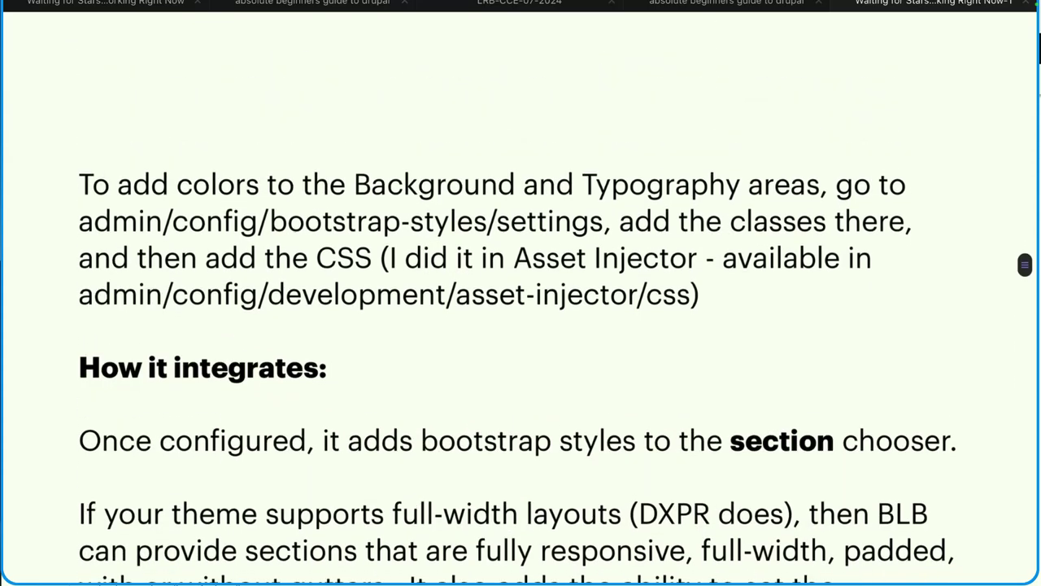
{"action": "scroll", "coordinate": [521, 293], "scroll_direction": "down", "scroll_amount": 4}
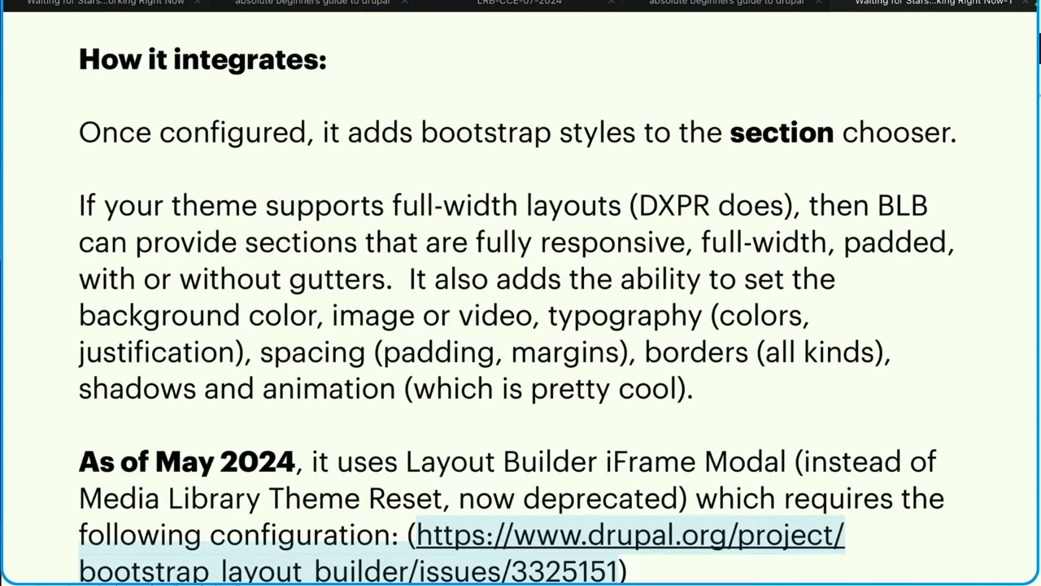
{"action": "scroll", "coordinate": [520, 293], "scroll_direction": "down", "scroll_amount": 4}
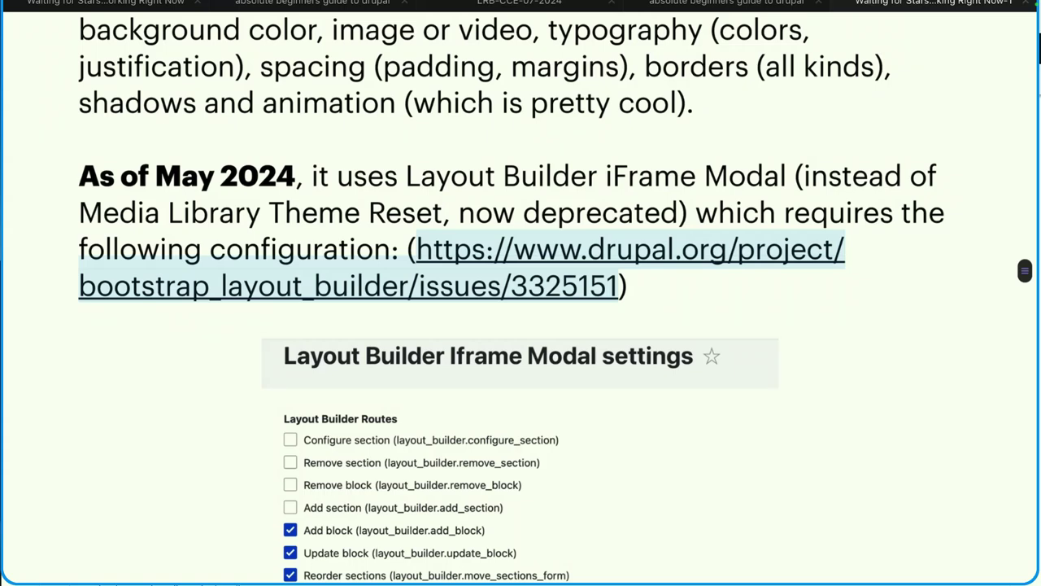
Step: Draw a large X over the iFrame Modal notes, replacing it with a circle around the four unticked Layout Builder routes
{"action": "left_click_drag", "start_coordinate": [540, 145], "coordinate": [249, 470]}
{"action": "left_click_drag", "start_coordinate": [667, 498], "coordinate": [137, 141]}
{"action": "scroll", "coordinate": [520, 293], "scroll_direction": "down", "scroll_amount": 2}
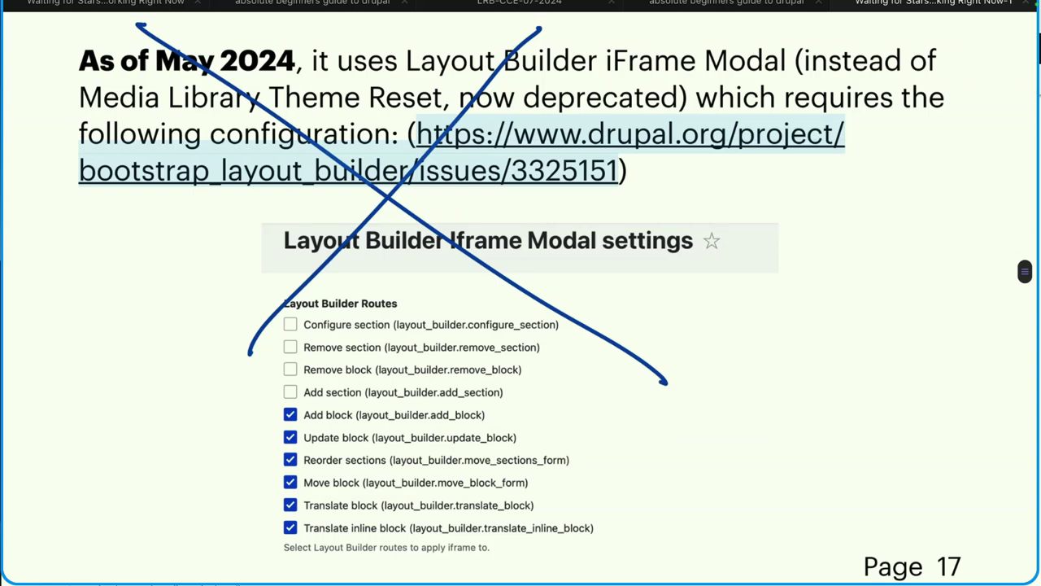
{"action": "key", "text": "Escape"}
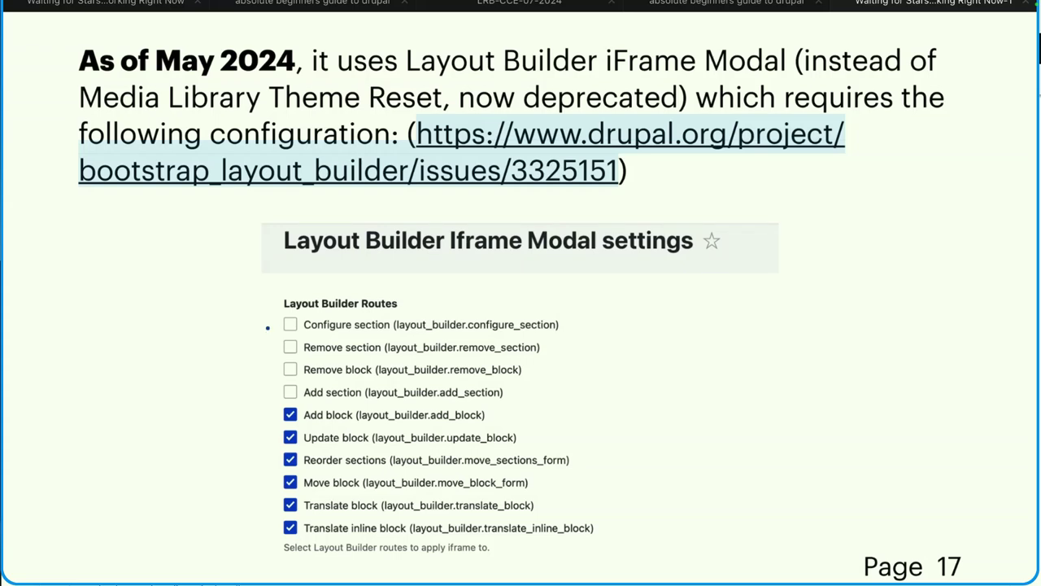
{"action": "mouse_move", "coordinate": [268, 328]}
{"action": "left_mouse_down"}
{"action": "mouse_move", "coordinate": [317, 382]}
{"action": "mouse_move", "coordinate": [277, 298]}
{"action": "left_mouse_up"}
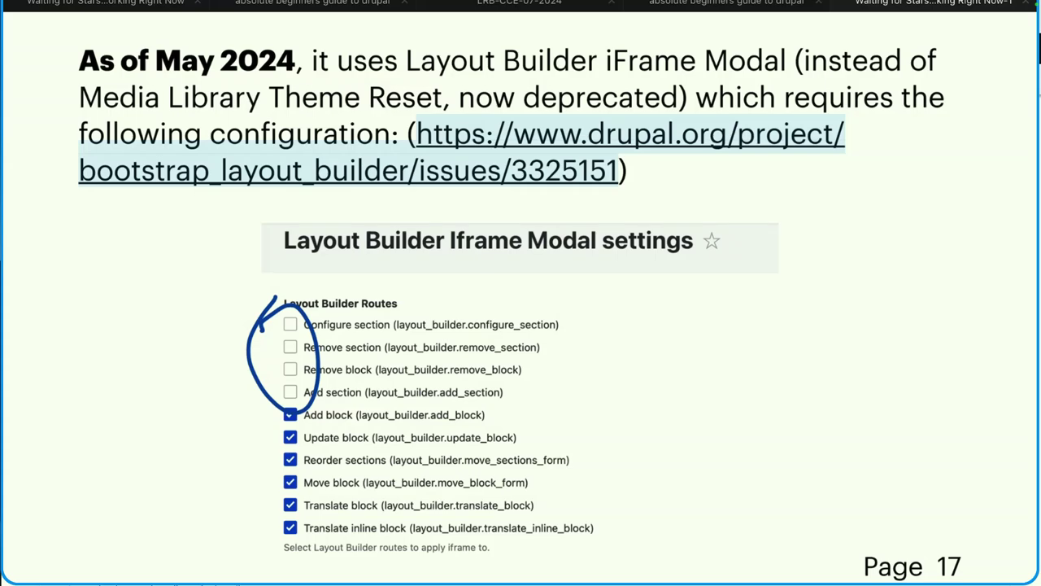
Step: Read the Layout Builder Blocks notes, mark the Background and Typography style options with a vertical line, and advance to the Layout Builder Styles page
{"action": "scroll", "coordinate": [521, 293], "scroll_direction": "down", "scroll_amount": 12}
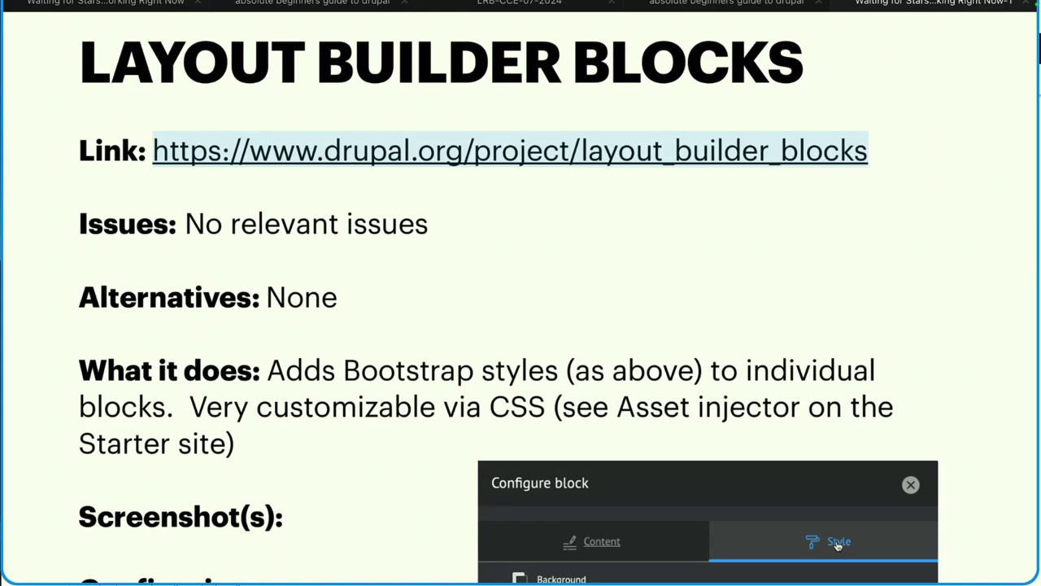
{"action": "scroll", "coordinate": [521, 293], "scroll_direction": "down", "scroll_amount": 5}
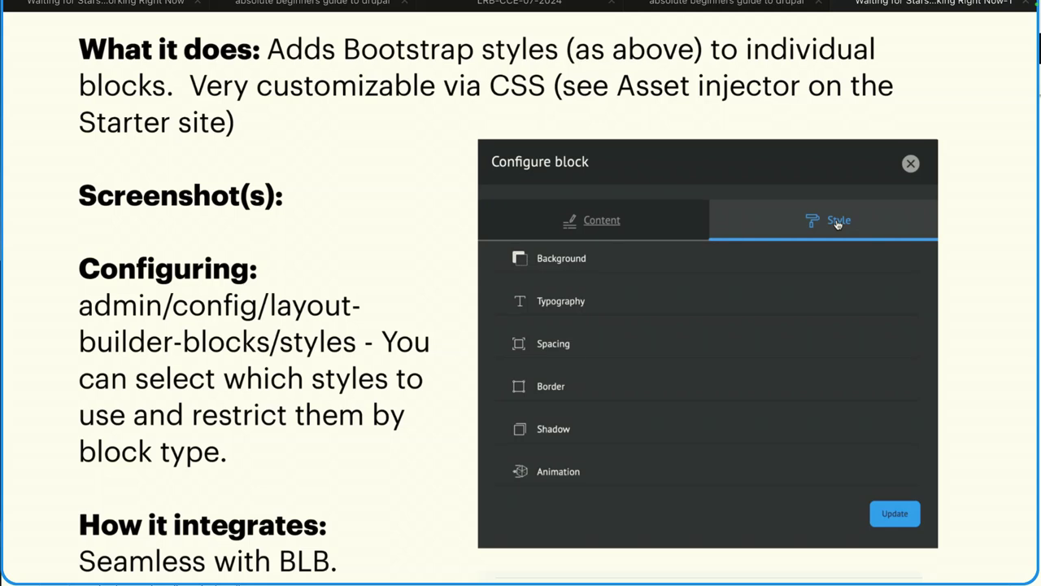
{"action": "scroll", "coordinate": [838, 224], "scroll_direction": "down", "scroll_amount": 5}
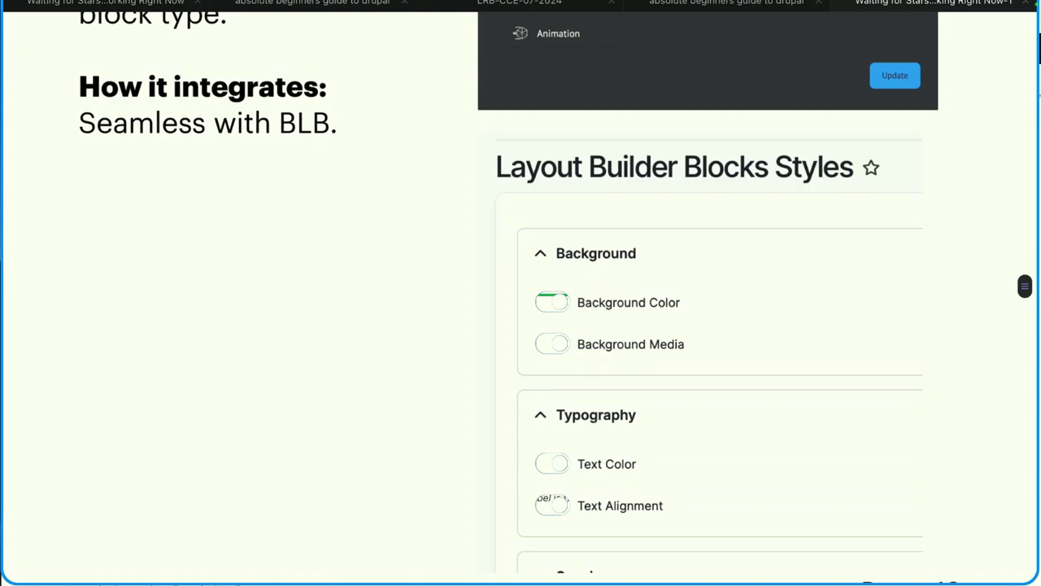
{"action": "scroll", "coordinate": [707, 293], "scroll_direction": "down", "scroll_amount": 2}
{"action": "left_click_drag", "start_coordinate": [475, 89], "coordinate": [465, 411]}
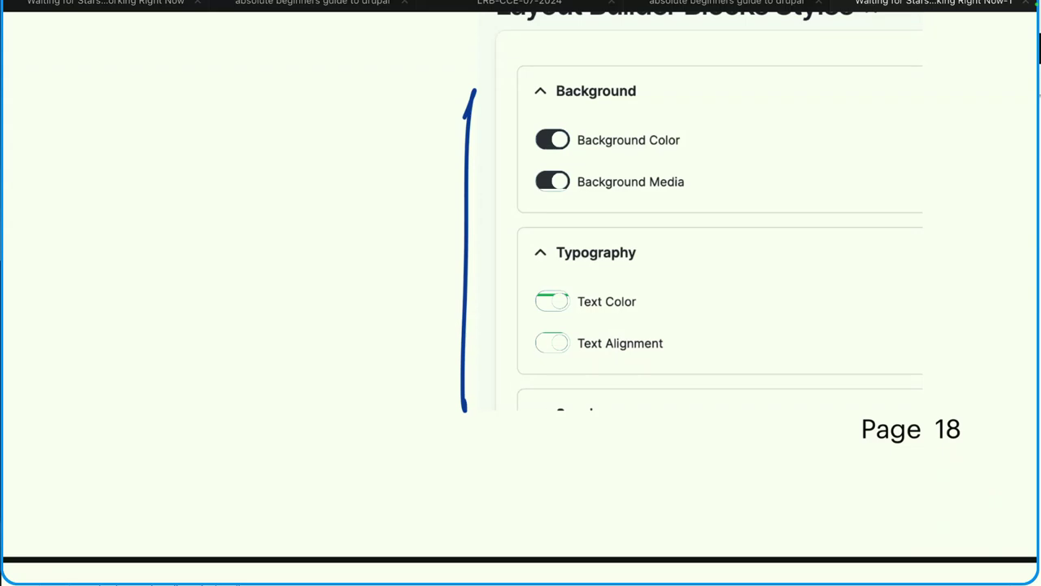
{"action": "key", "text": "Right"}
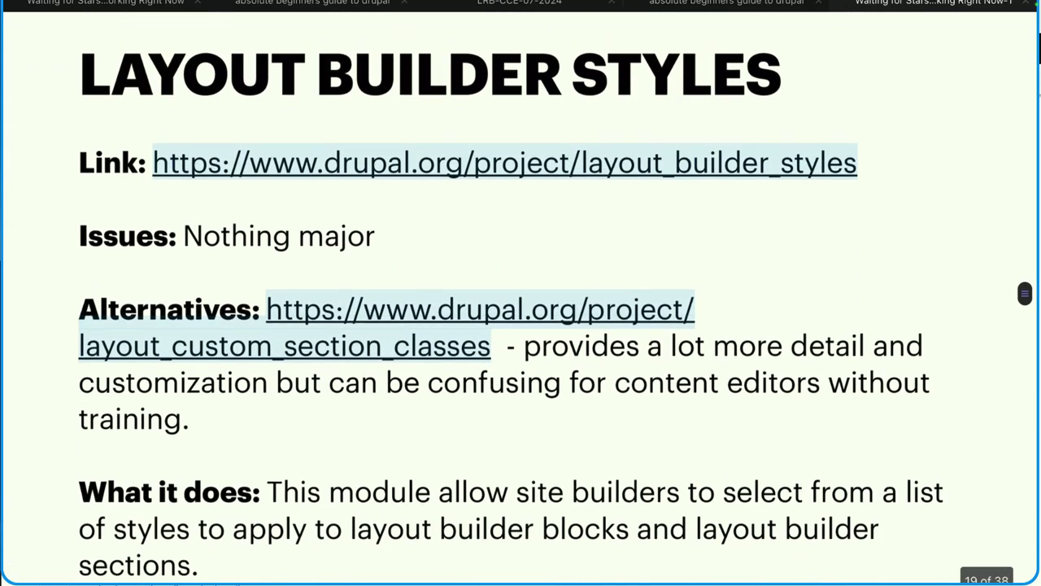
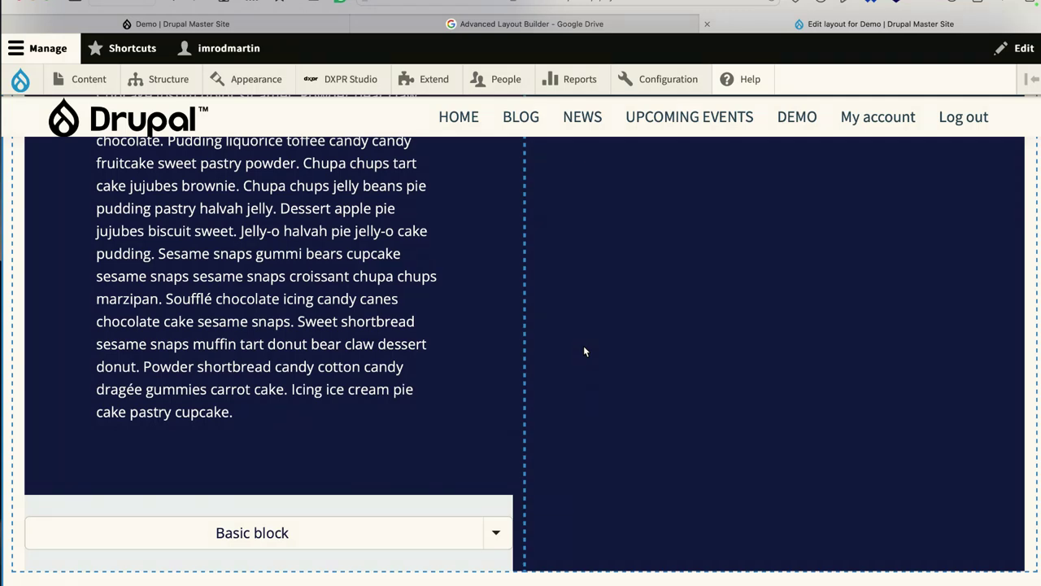
Step: Open the Layout Builder Library in the Drupal site's content administration and look over the saved section templates
{"action": "left_click", "coordinate": [85, 79]}
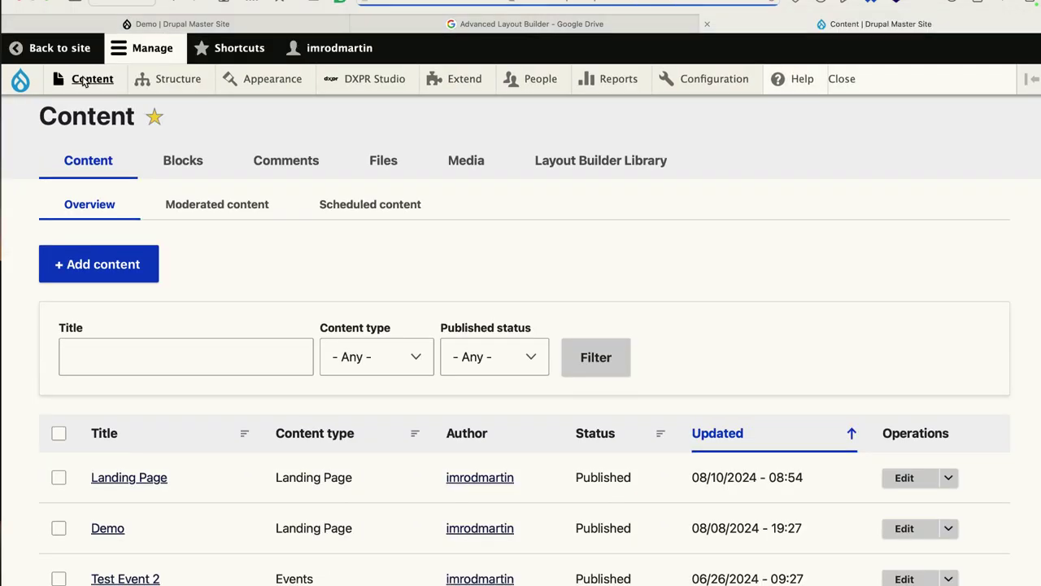
{"action": "left_click", "coordinate": [573, 167]}
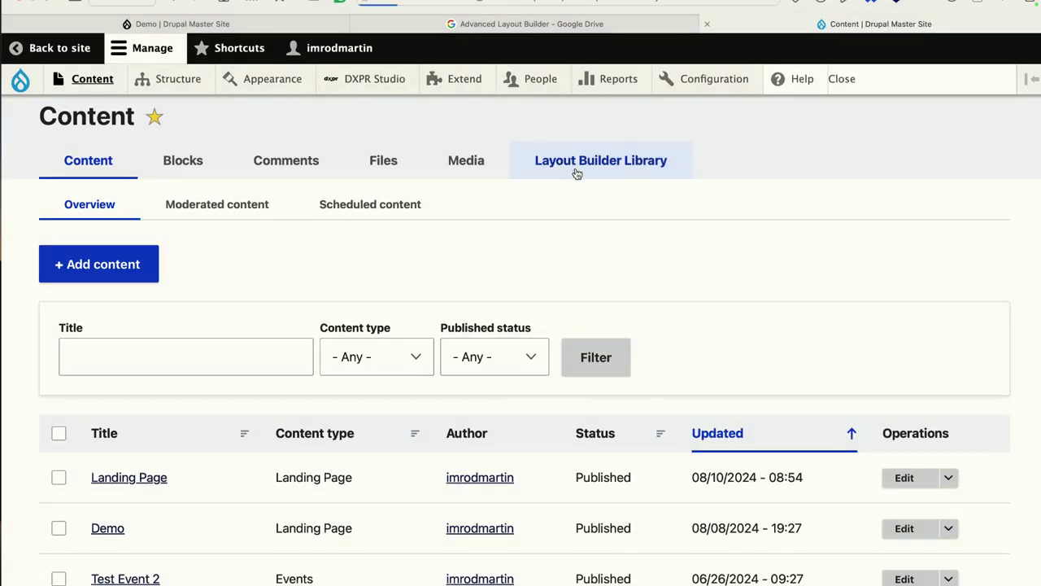
{"action": "scroll", "coordinate": [575, 170], "scroll_direction": "down", "scroll_amount": 5}
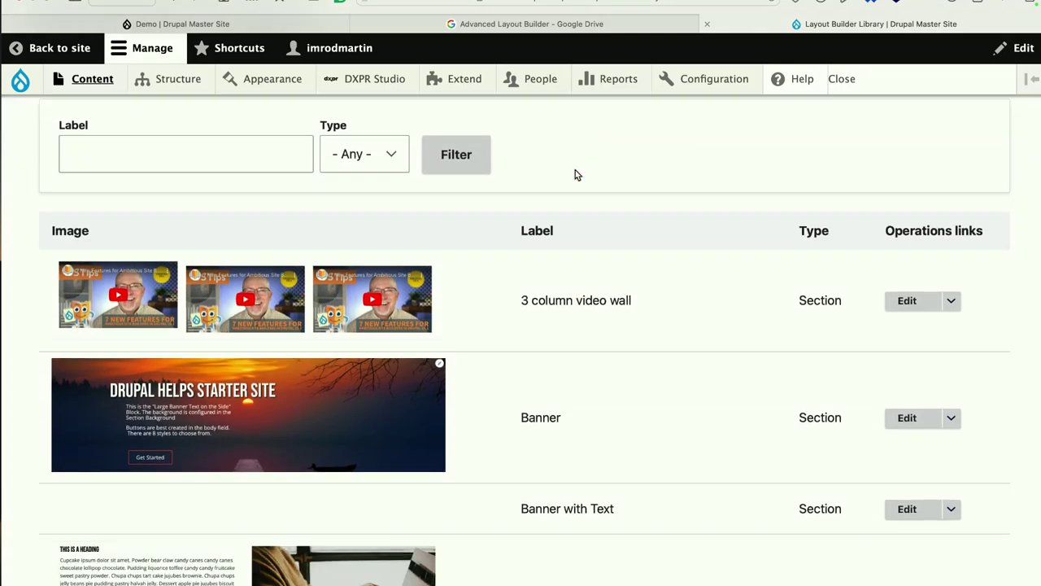
Step: Look through the saved section and page templates in the Layout Builder Library, from Banner with Text on Left to Upcoming Events
{"action": "scroll", "coordinate": [576, 174], "scroll_direction": "down", "scroll_amount": 4}
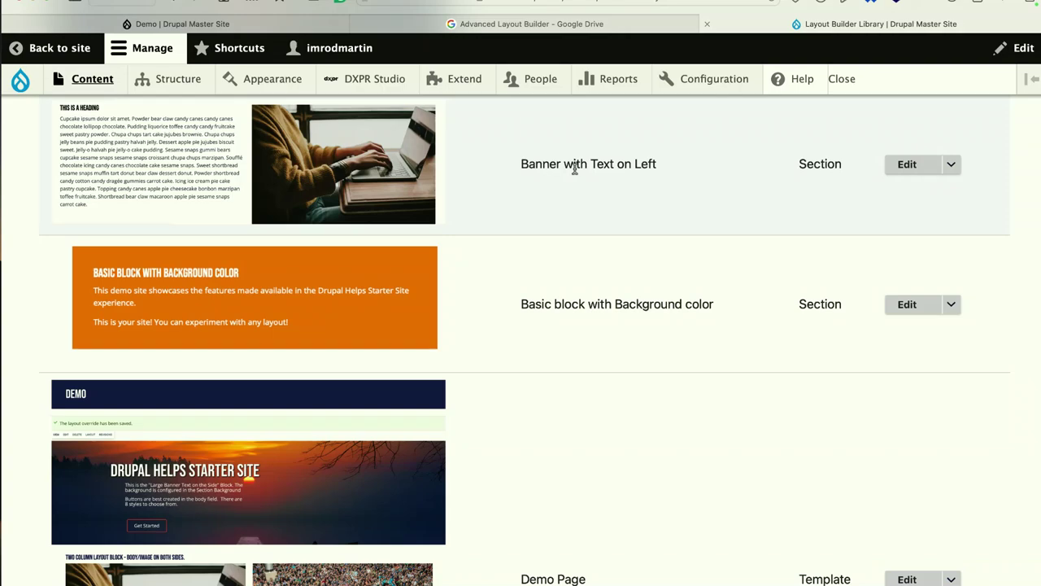
{"action": "scroll", "coordinate": [575, 169], "scroll_direction": "down", "scroll_amount": 5}
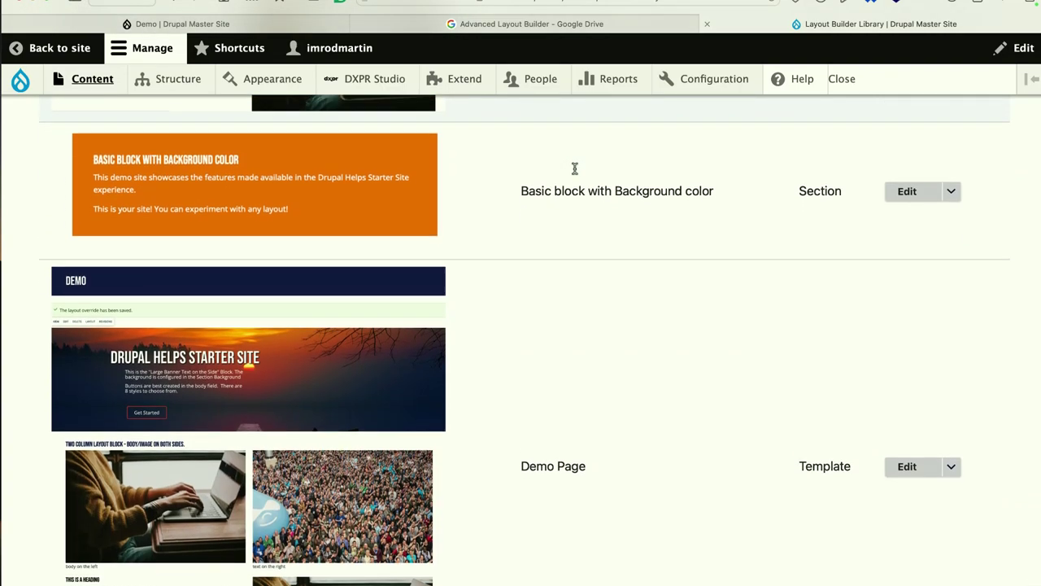
{"action": "scroll", "coordinate": [575, 169], "scroll_direction": "down", "scroll_amount": 10}
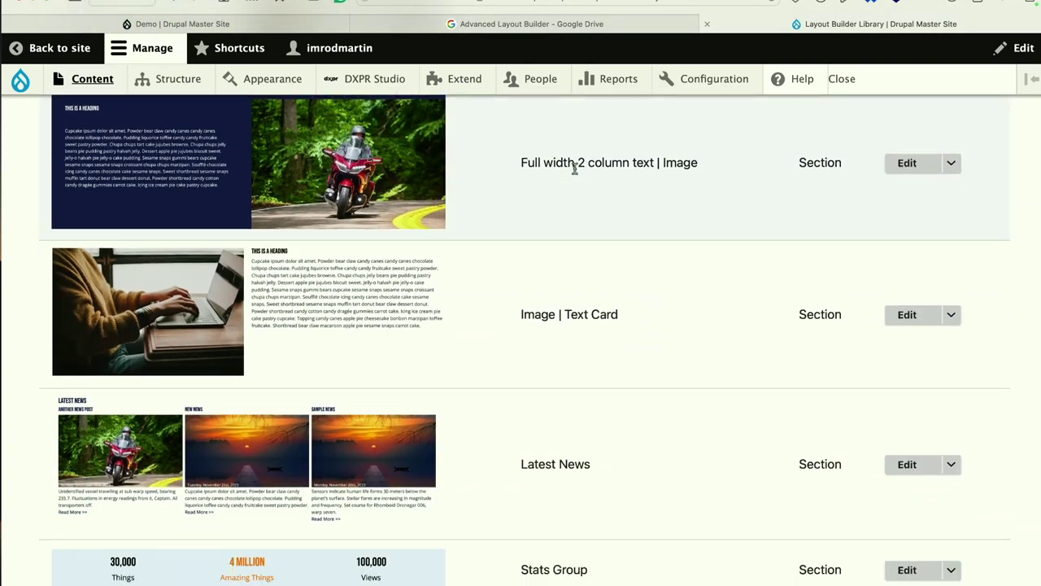
{"action": "scroll", "coordinate": [562, 165], "scroll_direction": "up", "scroll_amount": 2}
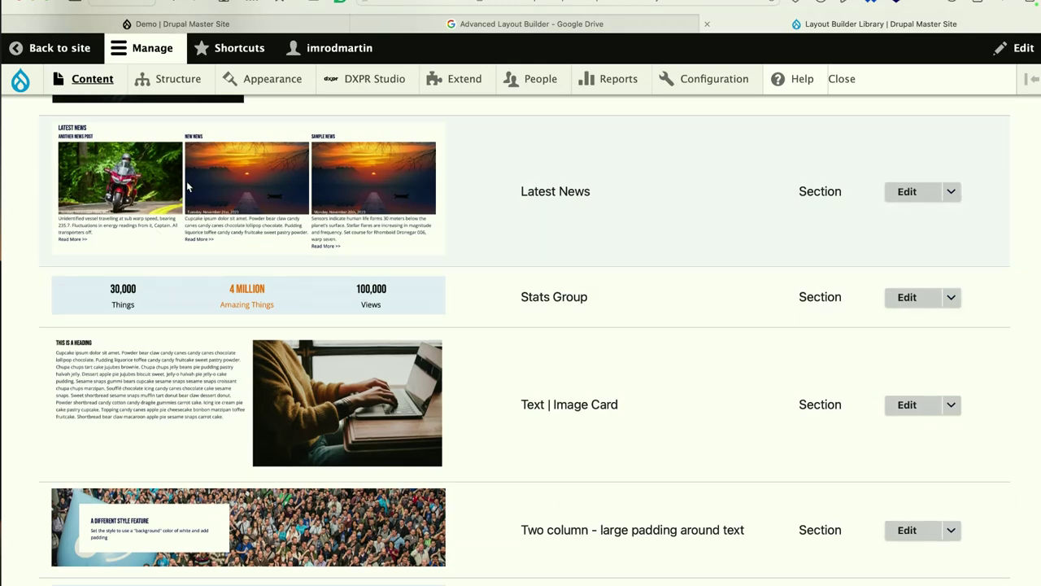
{"action": "scroll", "coordinate": [187, 187], "scroll_direction": "down", "scroll_amount": 1}
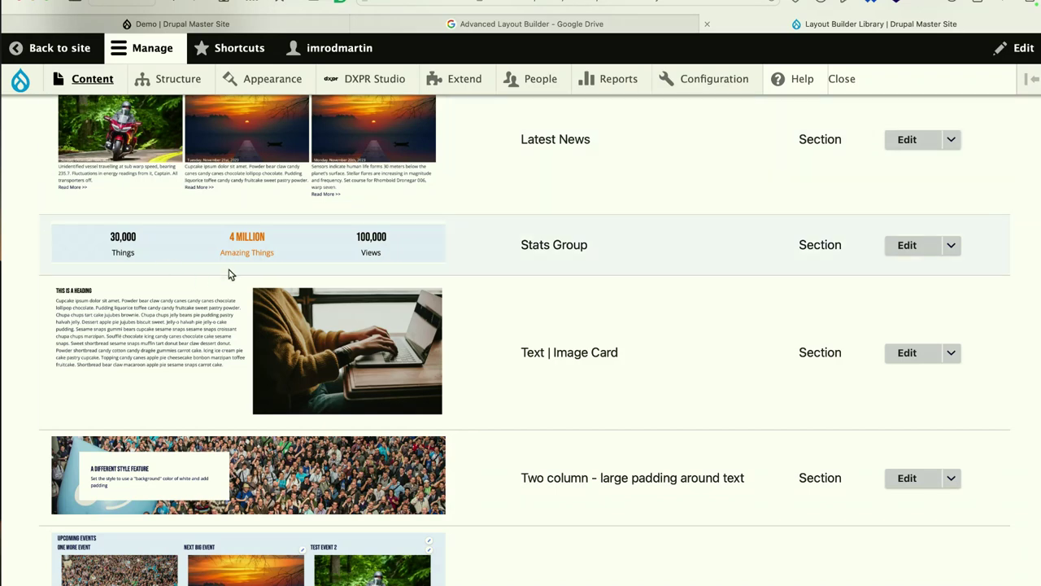
{"action": "scroll", "coordinate": [130, 301], "scroll_direction": "down", "scroll_amount": 2}
{"action": "scroll", "coordinate": [127, 303], "scroll_direction": "down", "scroll_amount": 2}
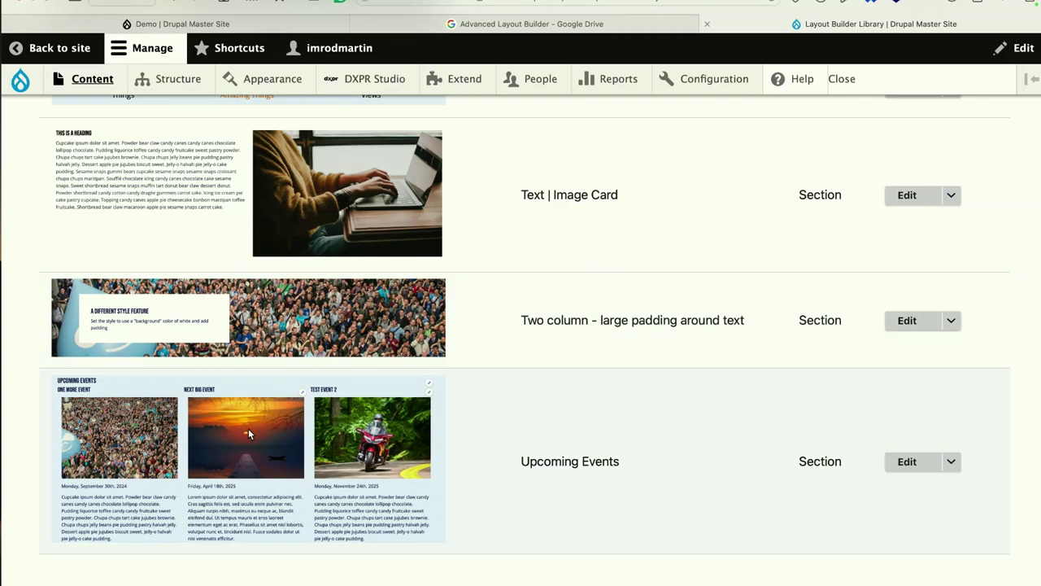
{"action": "scroll", "coordinate": [255, 457], "scroll_direction": "up", "scroll_amount": 20}
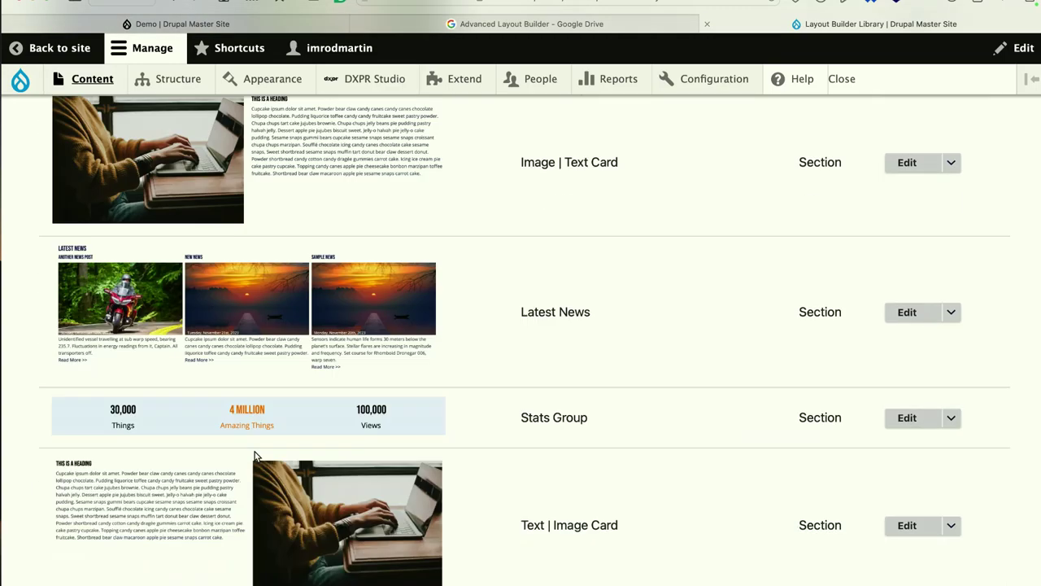
{"action": "scroll", "coordinate": [254, 457], "scroll_direction": "up", "scroll_amount": 1}
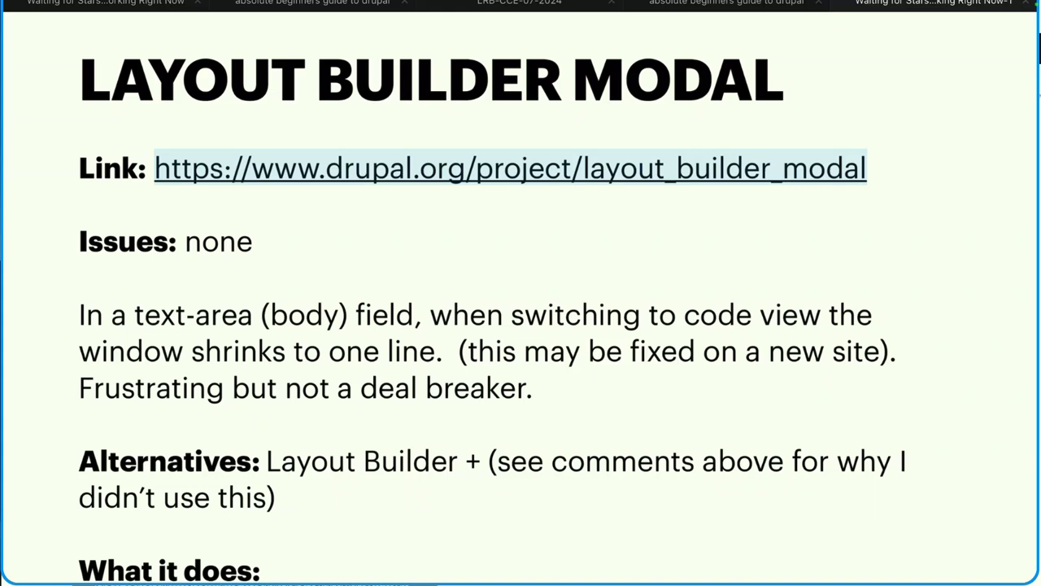
Step: In the Layout Builder Modal PDF notes, mark the code-view issue with vertical strokes and circle the Layout Builder + alternative
{"action": "scroll", "coordinate": [521, 293], "scroll_direction": "down", "scroll_amount": 3}
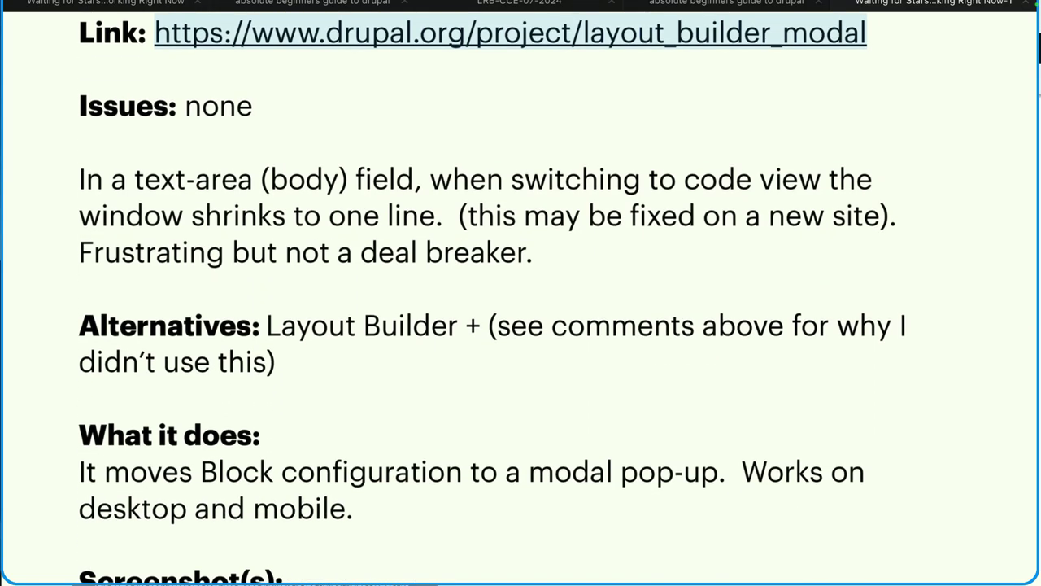
{"action": "mouse_move", "coordinate": [65, 204]}
{"action": "left_mouse_down"}
{"action": "mouse_move", "coordinate": [70, 284]}
{"action": "mouse_move", "coordinate": [38, 329]}
{"action": "left_mouse_up"}
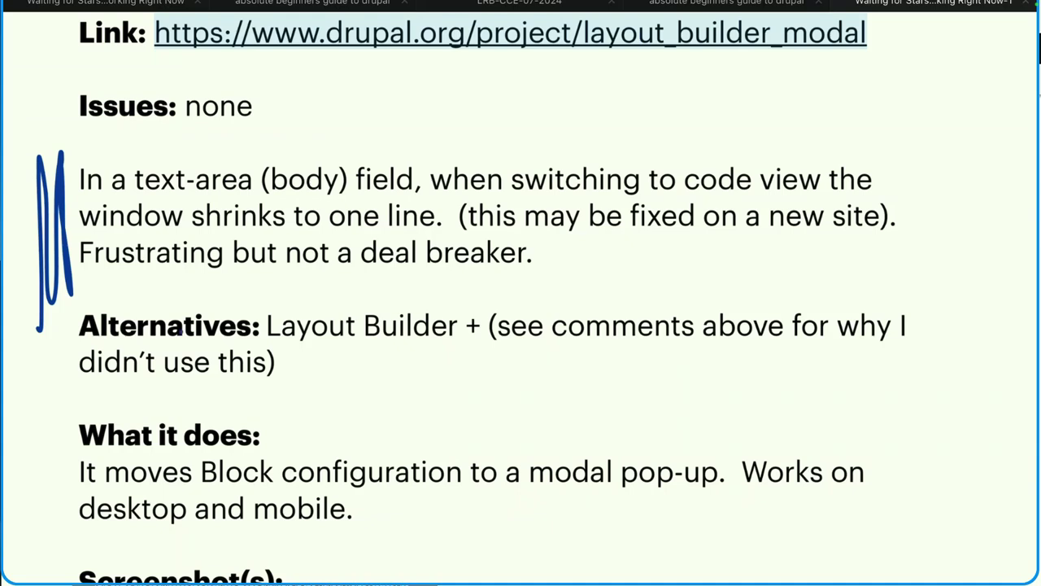
{"action": "left_click_drag", "start_coordinate": [131, 309], "coordinate": [616, 362]}
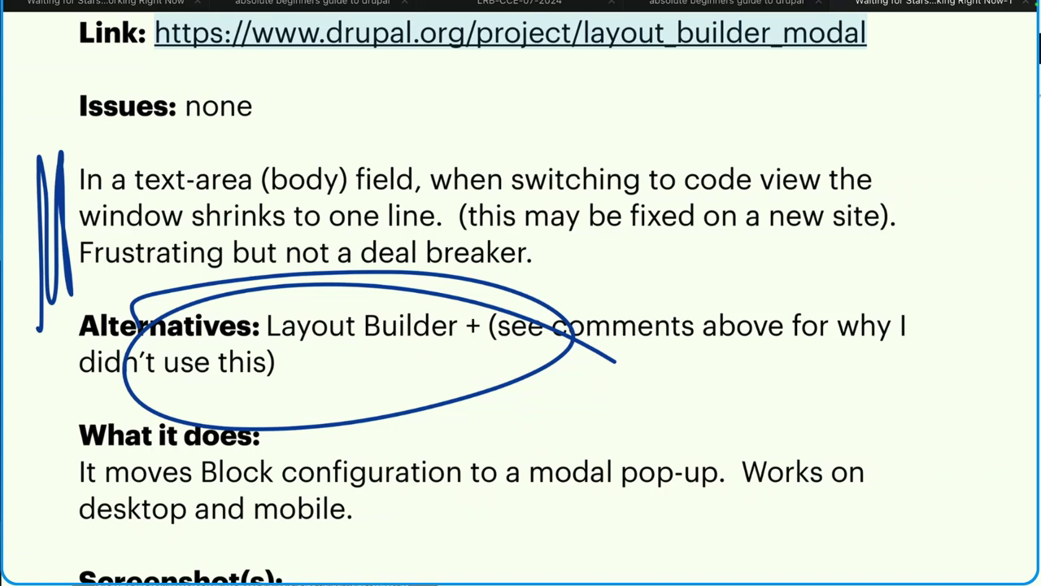
Step: Review the Configure block screenshot in the notes and draw a line beneath the Layout Builder Modal configuration path on page 26
{"action": "scroll", "coordinate": [521, 325], "scroll_direction": "down", "scroll_amount": 10}
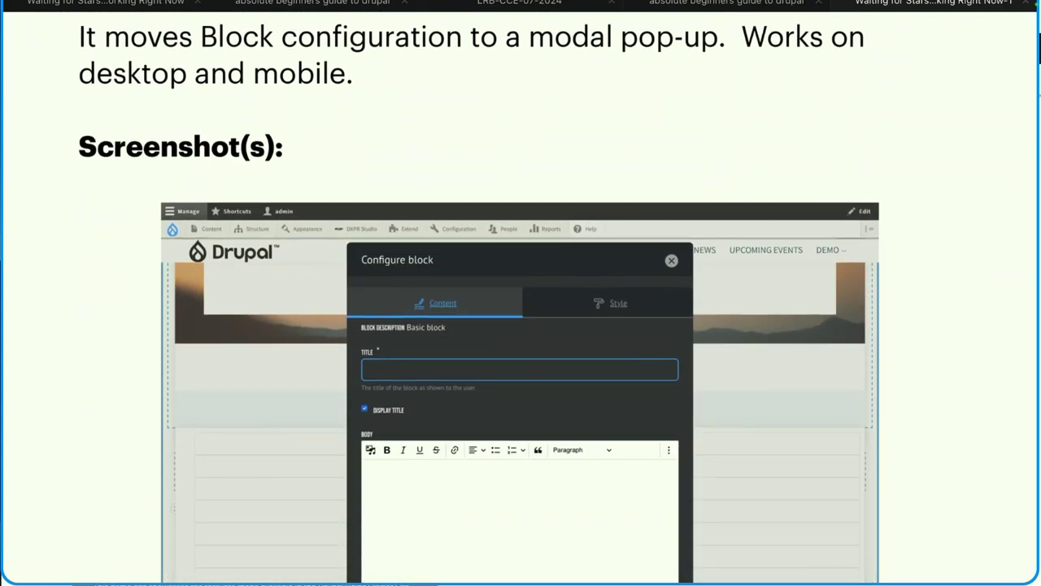
{"action": "scroll", "coordinate": [520, 325], "scroll_direction": "down", "scroll_amount": 4}
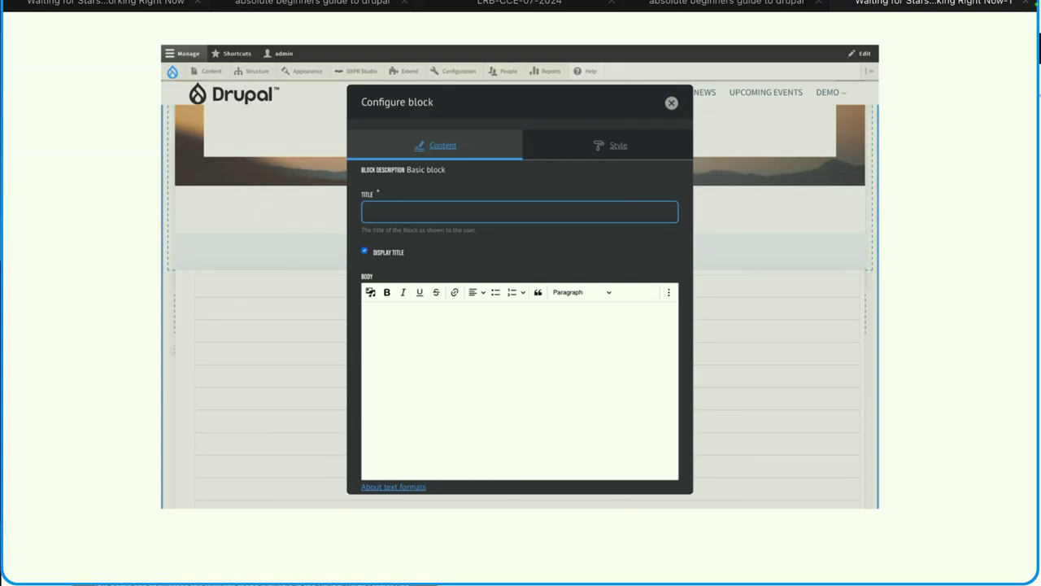
{"action": "scroll", "coordinate": [521, 325], "scroll_direction": "down", "scroll_amount": 5}
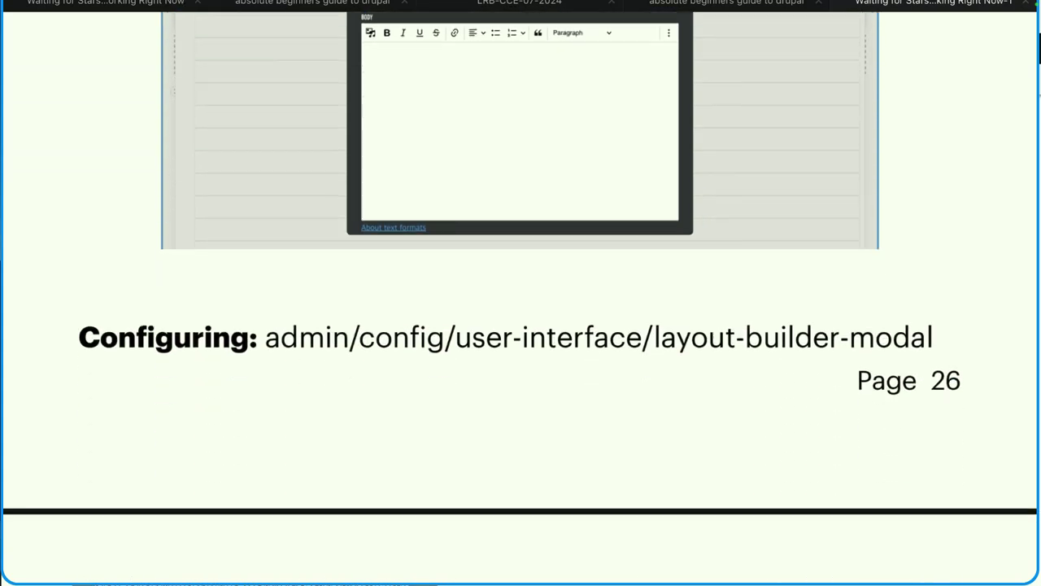
{"action": "left_click_drag", "start_coordinate": [814, 198], "coordinate": [841, 213]}
{"action": "left_click_drag", "start_coordinate": [127, 234], "coordinate": [723, 216]}
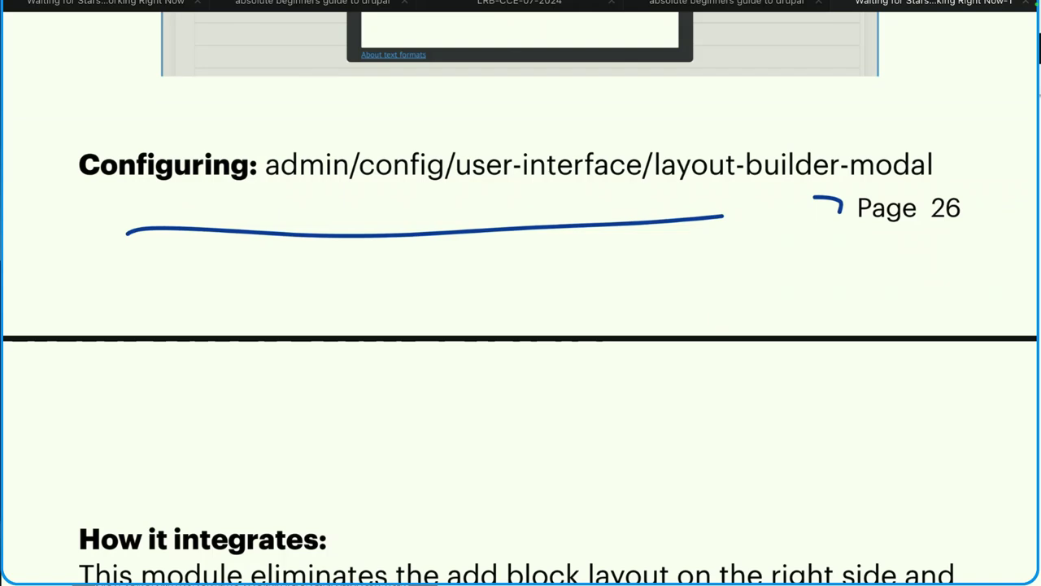
Step: Read how Layout Builder Modal integrates on page 27 and advance to the following module's notes
{"action": "scroll", "coordinate": [521, 325], "scroll_direction": "down", "scroll_amount": 5}
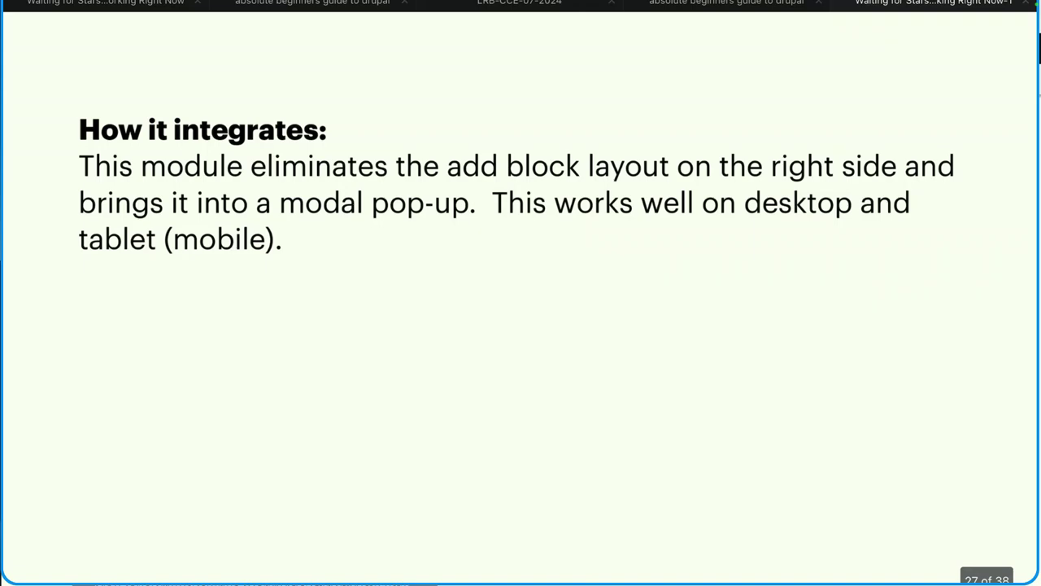
{"action": "scroll", "coordinate": [521, 325], "scroll_direction": "down", "scroll_amount": 5}
{"action": "scroll", "coordinate": [521, 326], "scroll_direction": "down", "scroll_amount": 8}
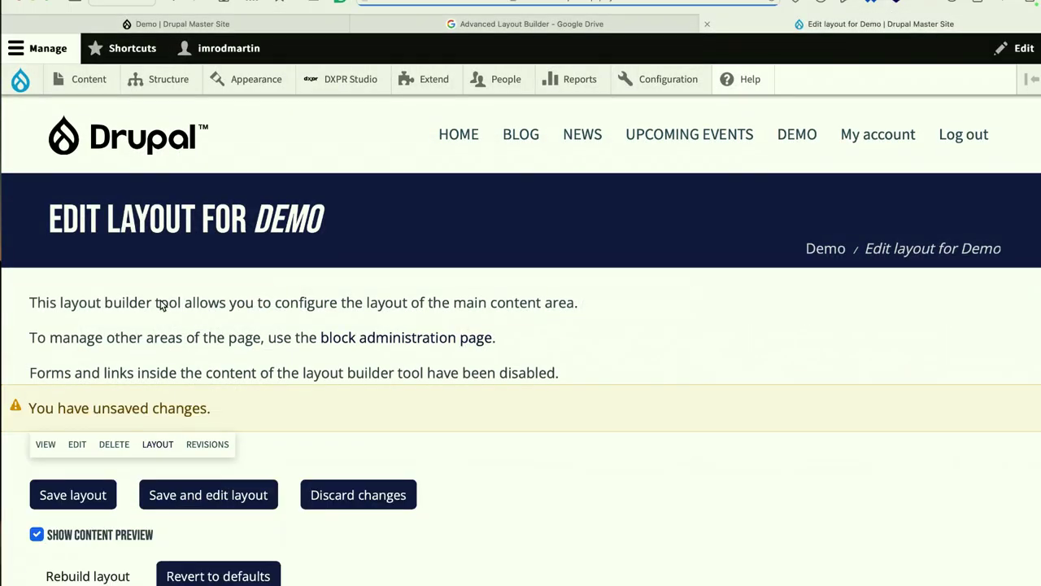
Step: In the Demo page's layout editor, expand the block list below the first banner, view the Google Map block's configuration and close it
{"action": "scroll", "coordinate": [160, 305], "scroll_direction": "down", "scroll_amount": 5}
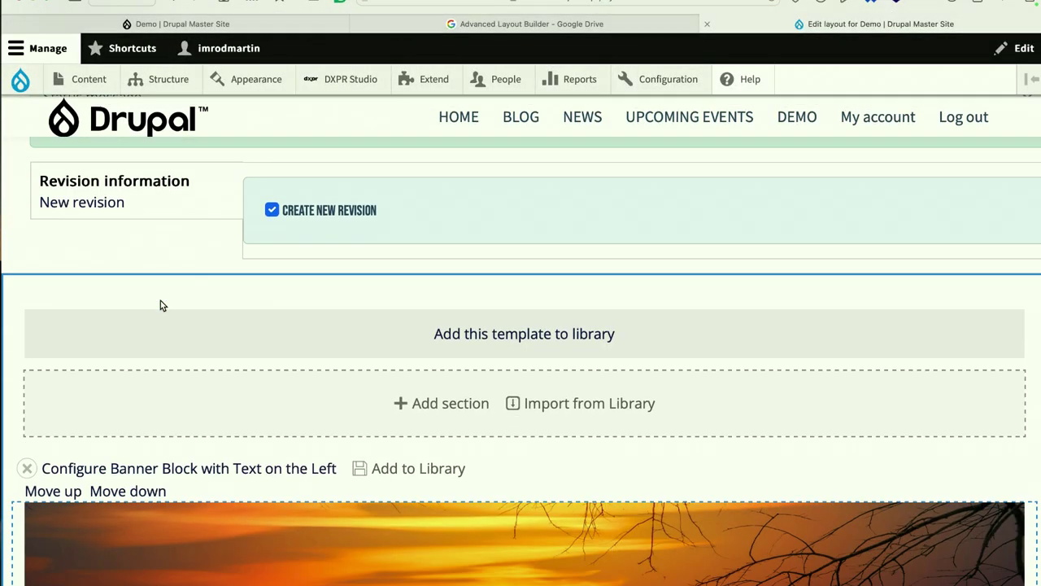
{"action": "scroll", "coordinate": [161, 305], "scroll_direction": "down", "scroll_amount": 1}
{"action": "scroll", "coordinate": [605, 442], "scroll_direction": "down", "scroll_amount": 8}
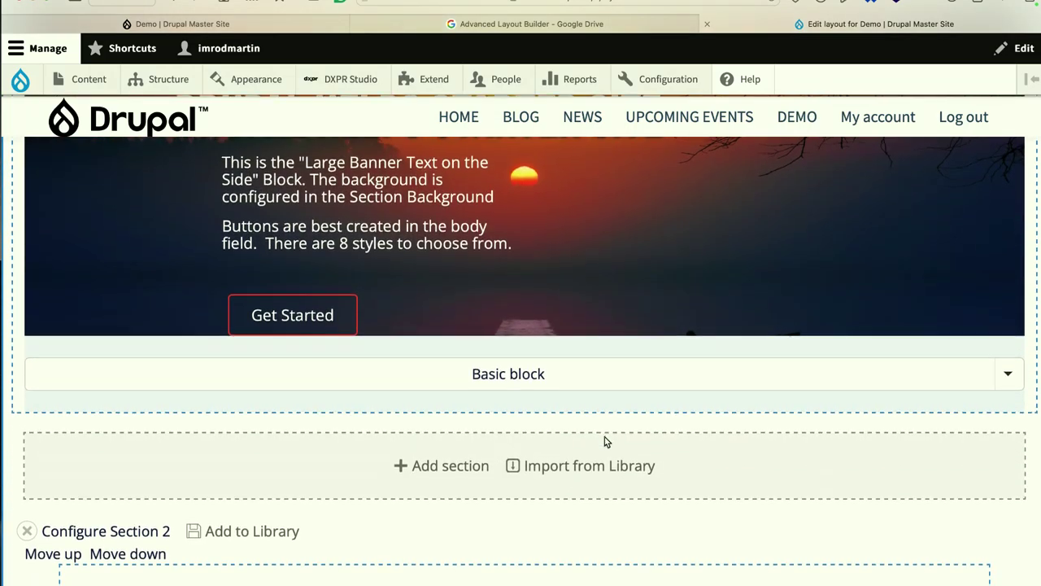
{"action": "left_click", "coordinate": [1009, 378]}
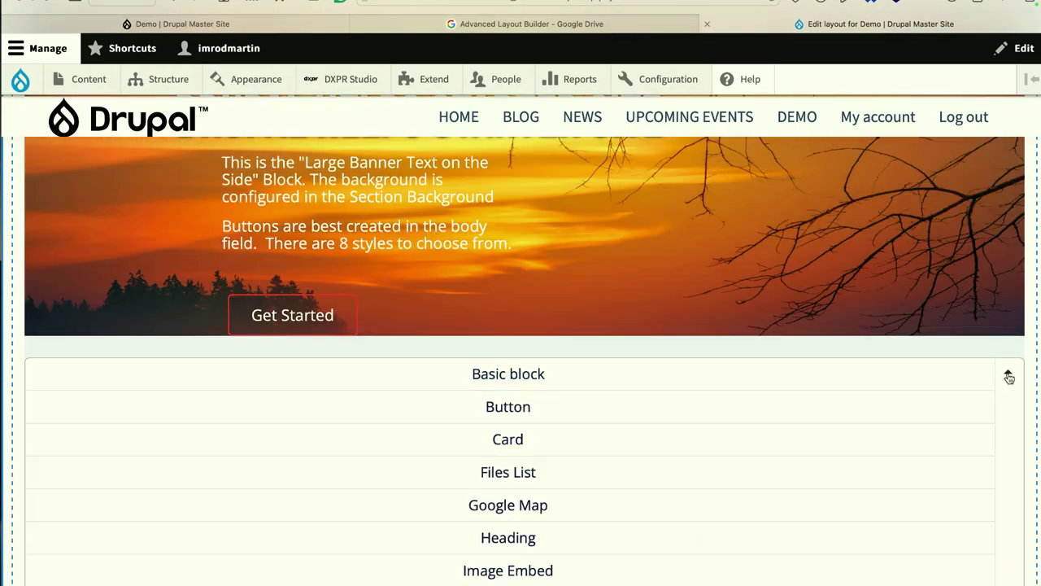
{"action": "scroll", "coordinate": [1009, 378], "scroll_direction": "down", "scroll_amount": 3}
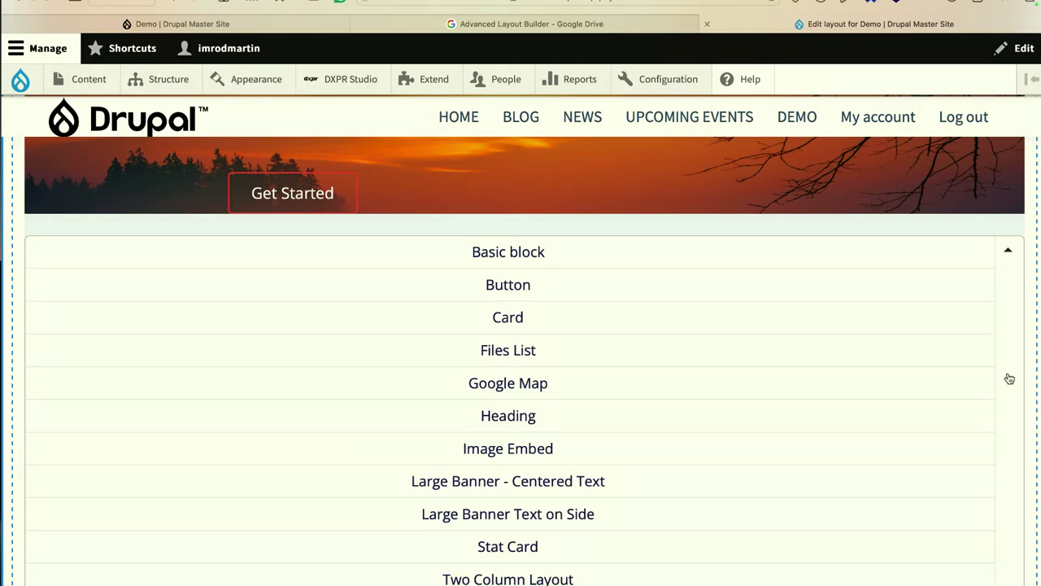
{"action": "left_click", "coordinate": [517, 389]}
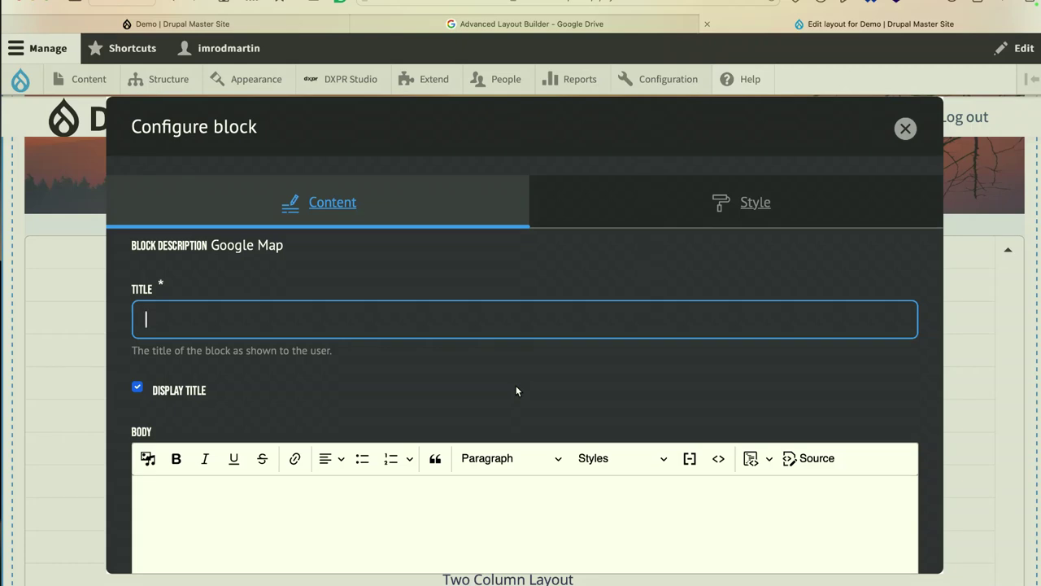
{"action": "left_click", "coordinate": [905, 129]}
Step: Expand the block list in the Banners section and open the full block chooser through its More... option
{"action": "scroll", "coordinate": [818, 282], "scroll_direction": "down", "scroll_amount": 5}
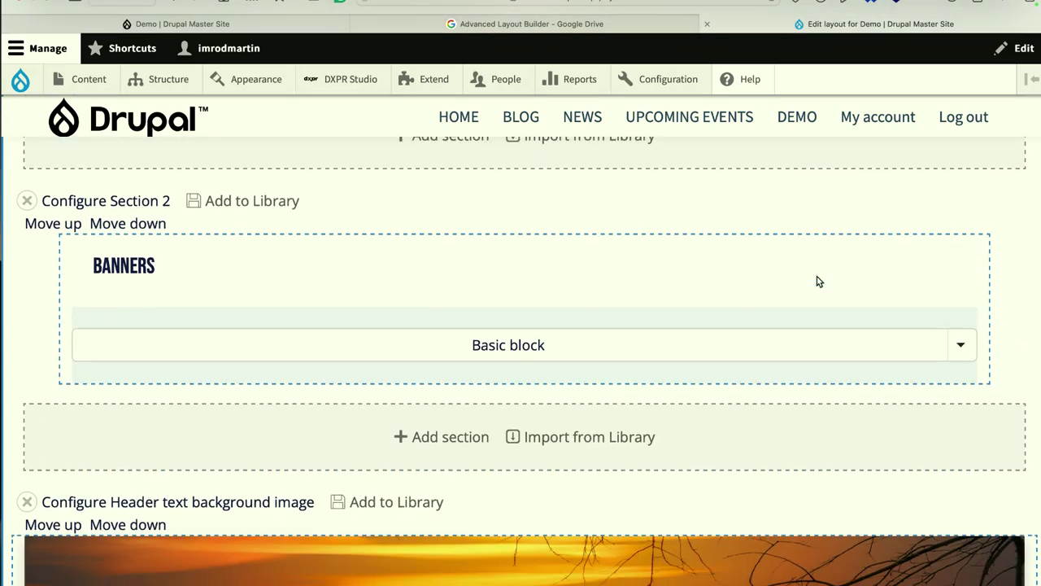
{"action": "left_click", "coordinate": [965, 358]}
{"action": "scroll", "coordinate": [966, 357], "scroll_direction": "down", "scroll_amount": 4}
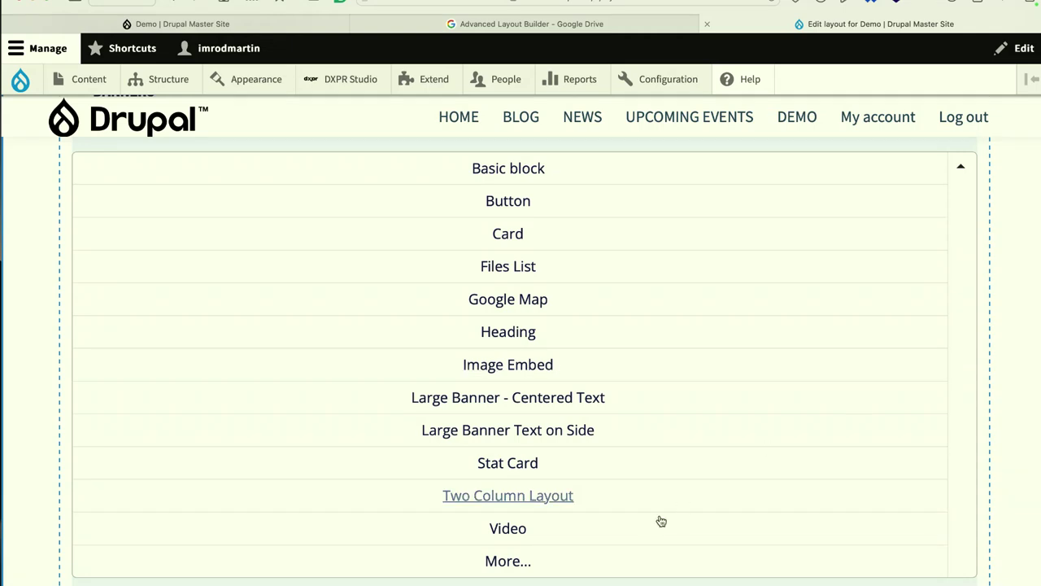
{"action": "left_click", "coordinate": [508, 561]}
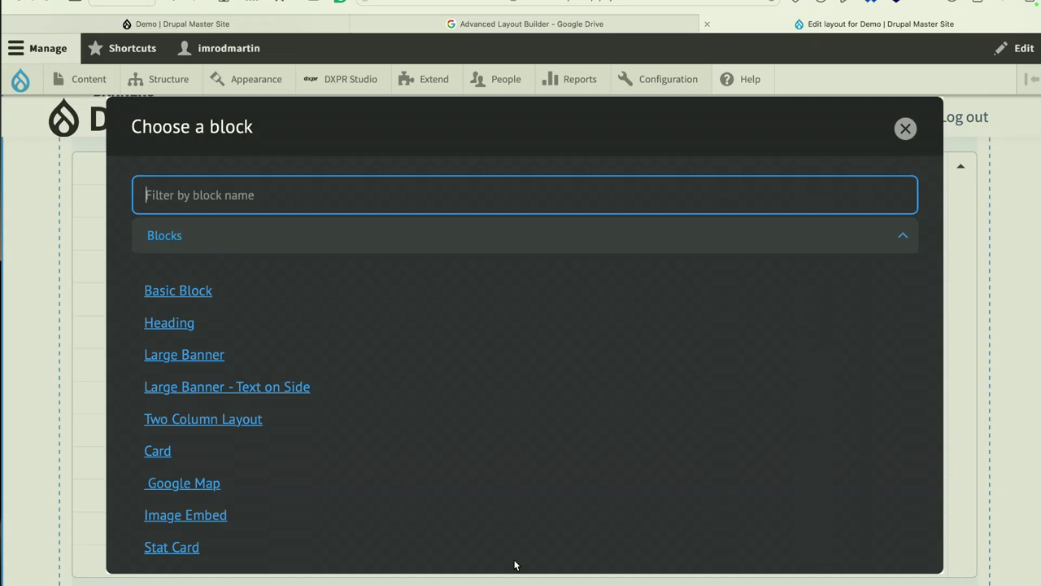
Step: Browse the block chooser's categories, collapse the Blocks group and open the Reusable Basic block group
{"action": "scroll", "coordinate": [515, 564], "scroll_direction": "down", "scroll_amount": 5}
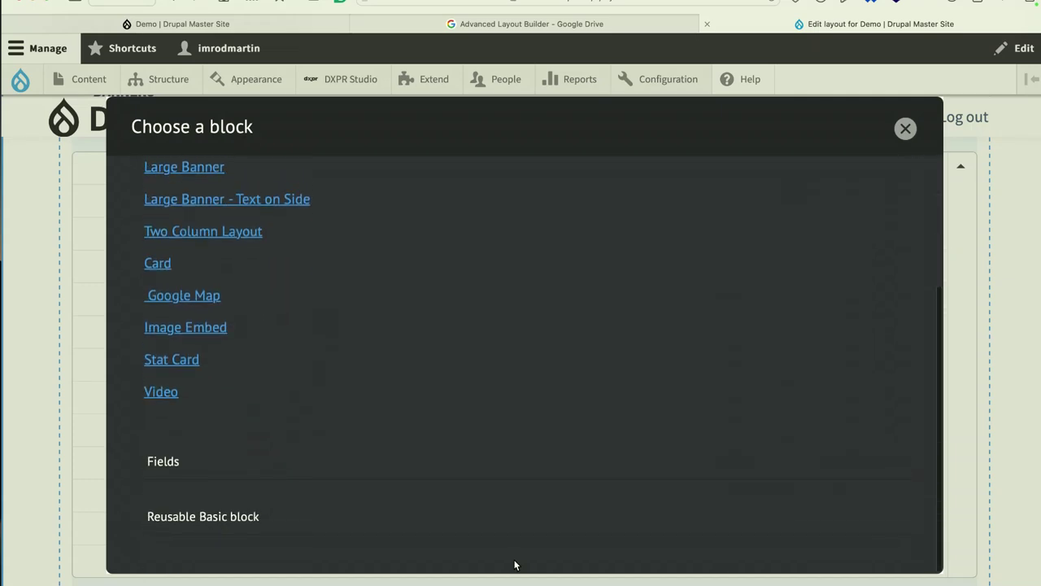
{"action": "scroll", "coordinate": [514, 563], "scroll_direction": "up", "scroll_amount": 2}
{"action": "scroll", "coordinate": [514, 563], "scroll_direction": "down", "scroll_amount": 2}
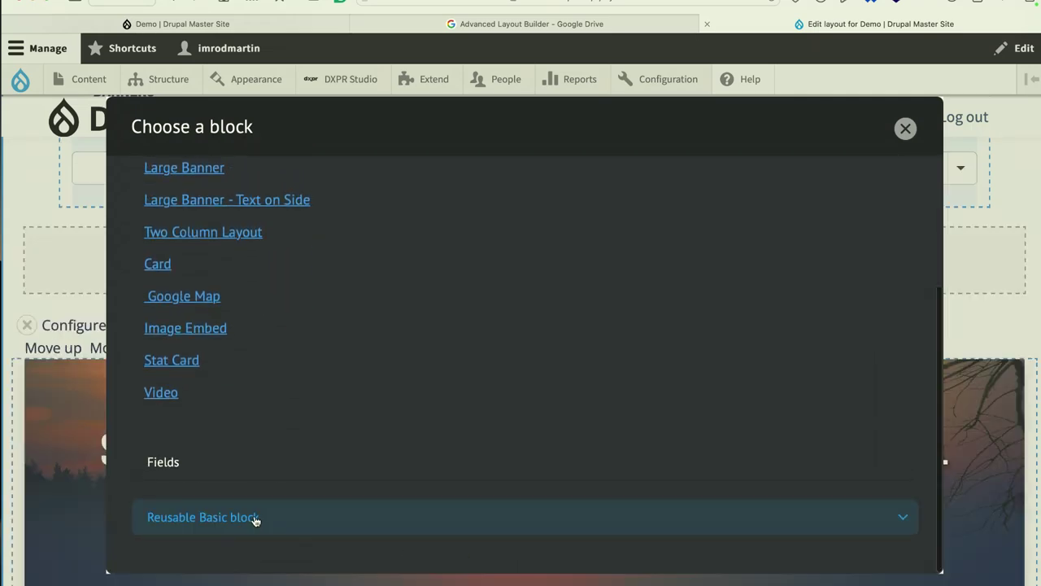
{"action": "scroll", "coordinate": [310, 423], "scroll_direction": "up", "scroll_amount": 2}
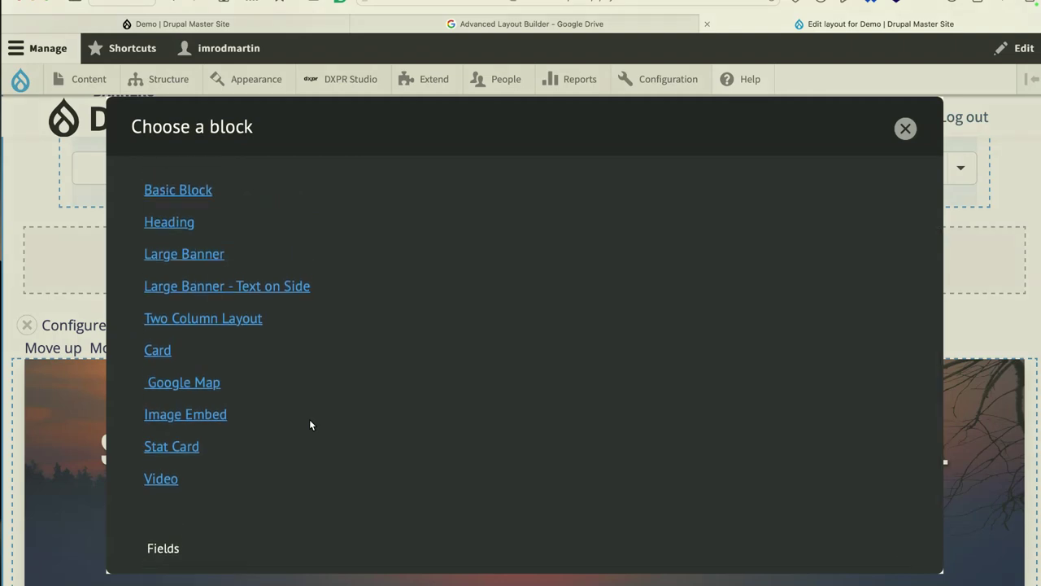
{"action": "scroll", "coordinate": [310, 423], "scroll_direction": "up", "scroll_amount": 2}
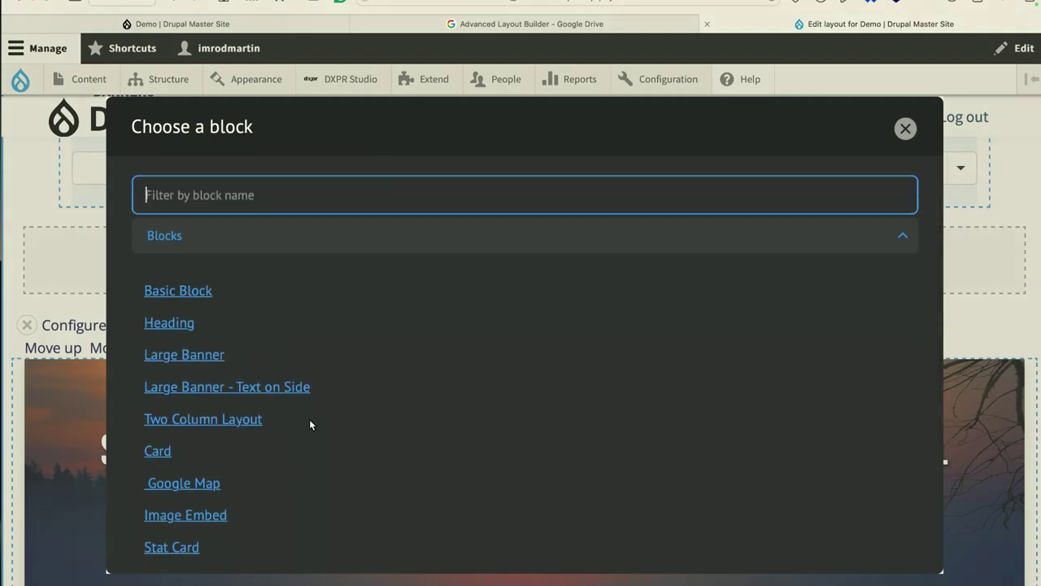
{"action": "left_click", "coordinate": [164, 237]}
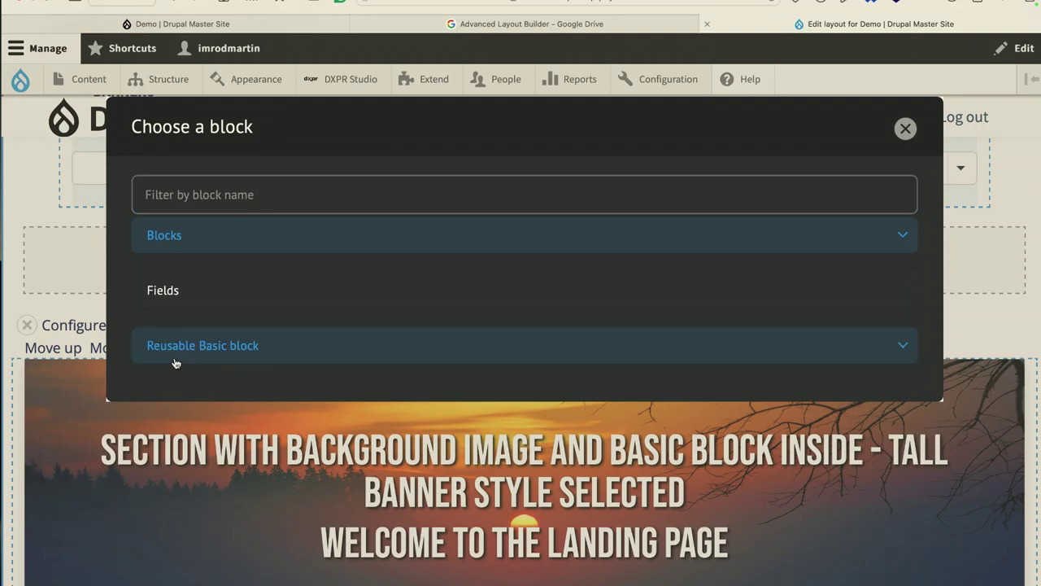
{"action": "left_click", "coordinate": [175, 361]}
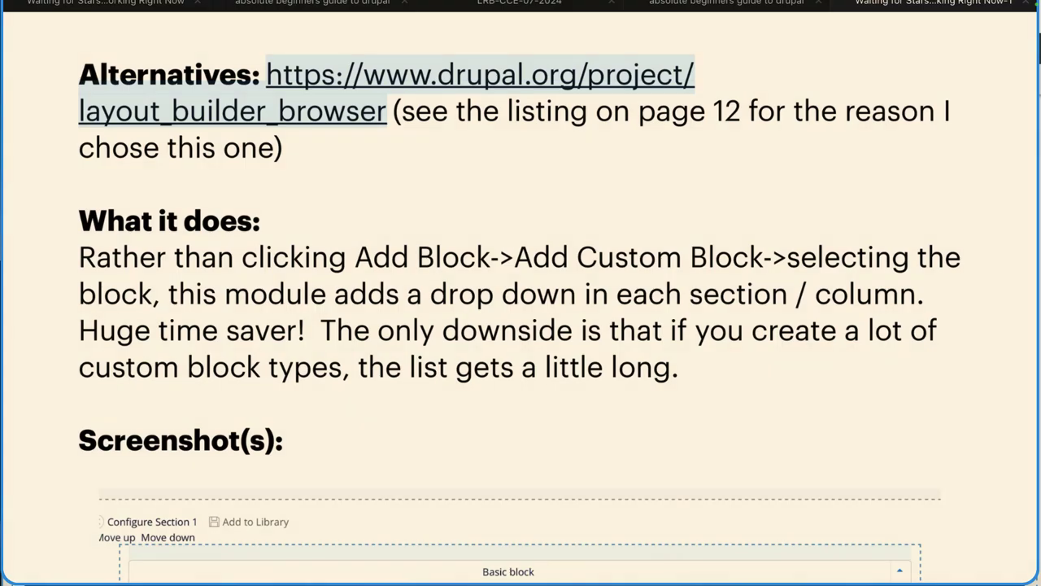
Step: Return to the PDF notes on the block drop-down module and circle the remark about the "More..." button on page 29
{"action": "scroll", "coordinate": [521, 293], "scroll_direction": "down", "scroll_amount": 7}
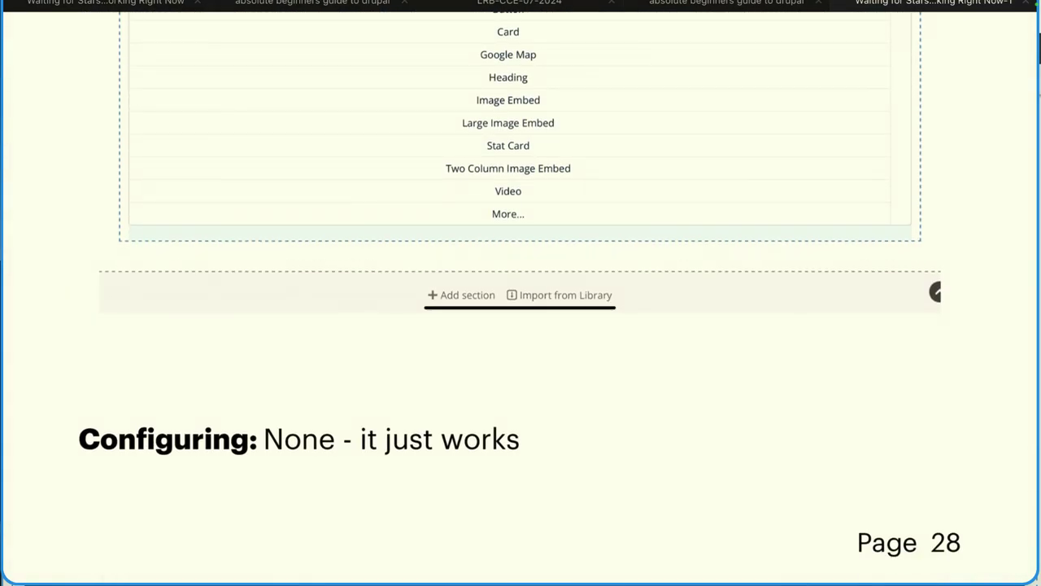
{"action": "scroll", "coordinate": [521, 293], "scroll_direction": "down", "scroll_amount": 10}
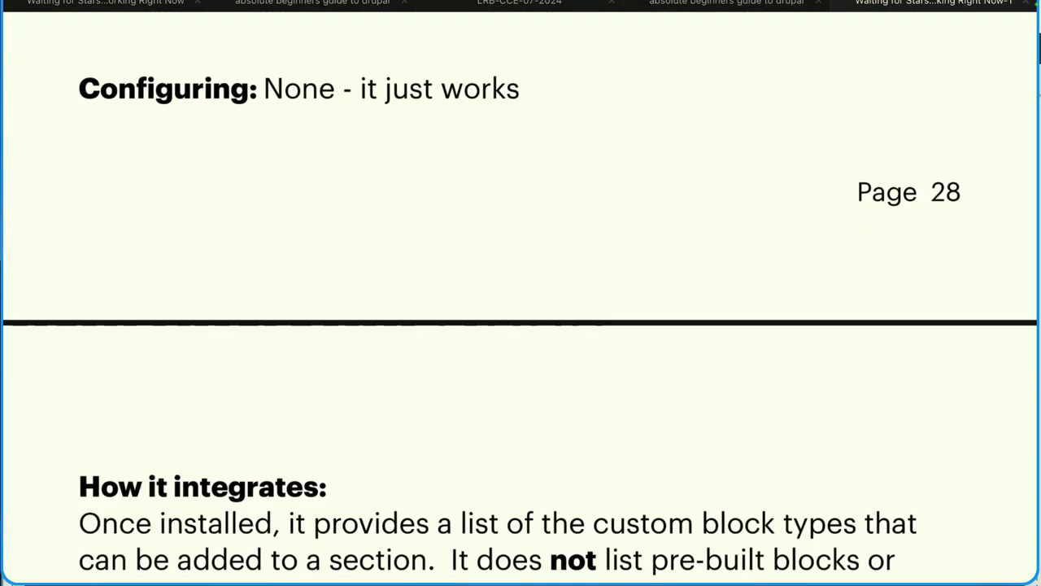
{"action": "scroll", "coordinate": [521, 293], "scroll_direction": "up", "scroll_amount": 2}
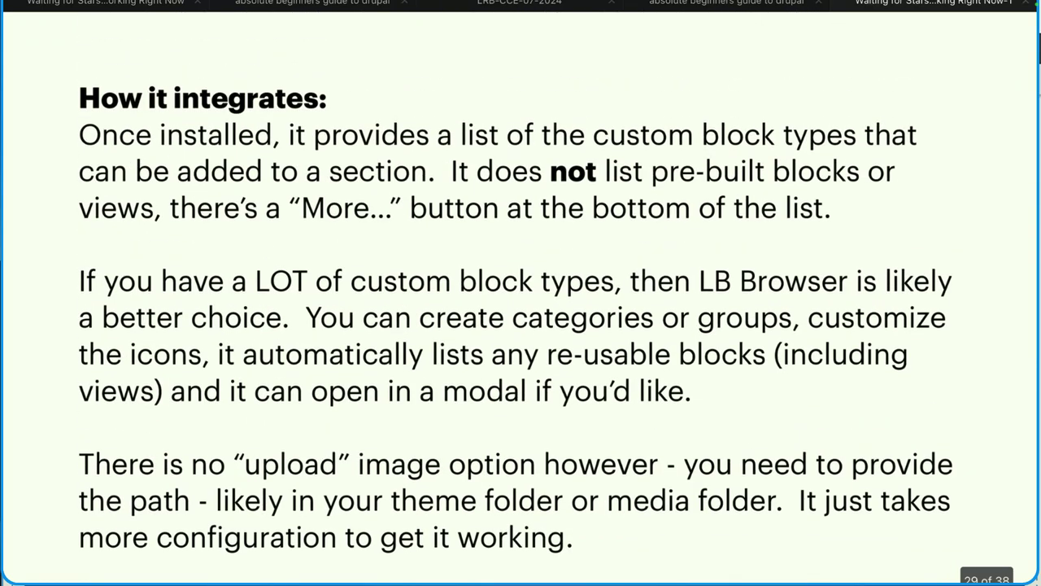
{"action": "mouse_move", "coordinate": [210, 210]}
{"action": "left_mouse_down"}
{"action": "mouse_move", "coordinate": [285, 181]}
{"action": "mouse_move", "coordinate": [260, 281]}
{"action": "mouse_move", "coordinate": [213, 208]}
{"action": "left_mouse_up"}
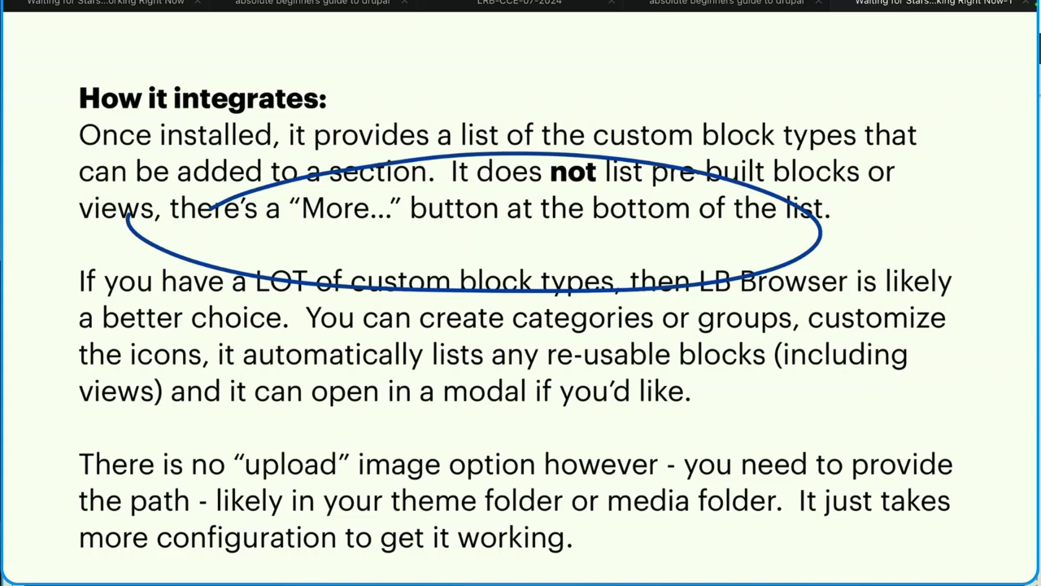
Step: Read the LB Browser comparison and its Choose a block screenshot on page 29, and advance past that page
{"action": "scroll", "coordinate": [521, 293], "scroll_direction": "down", "scroll_amount": 2}
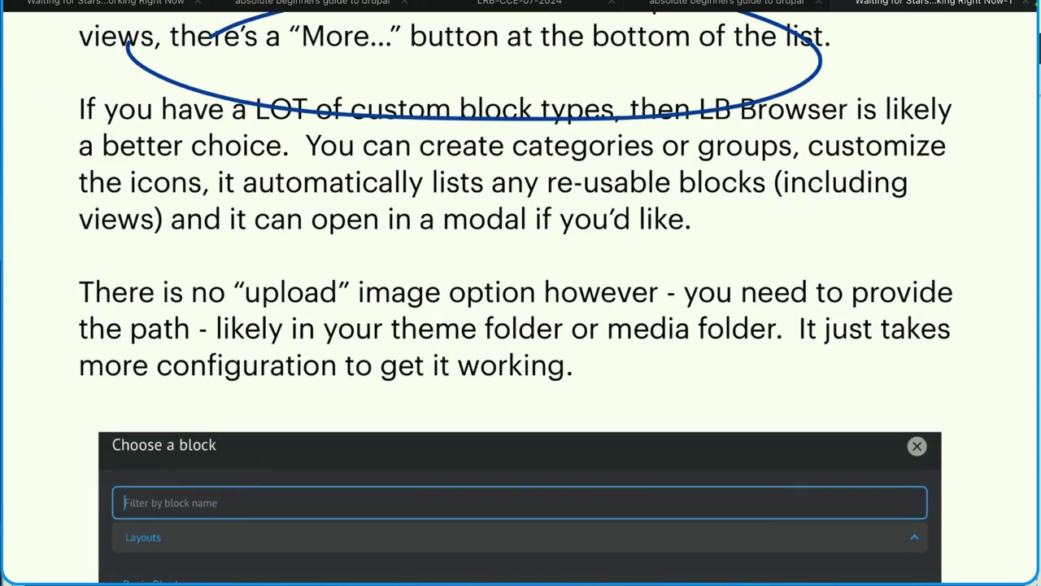
{"action": "scroll", "coordinate": [521, 293], "scroll_direction": "down", "scroll_amount": 10}
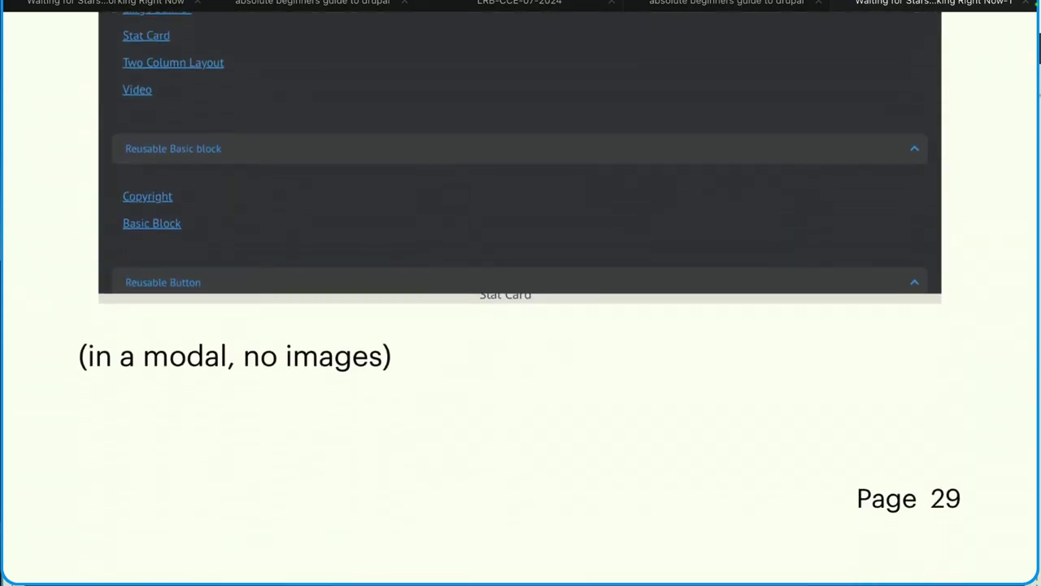
{"action": "scroll", "coordinate": [521, 293], "scroll_direction": "up", "scroll_amount": 2}
{"action": "scroll", "coordinate": [521, 292], "scroll_direction": "down", "scroll_amount": 2}
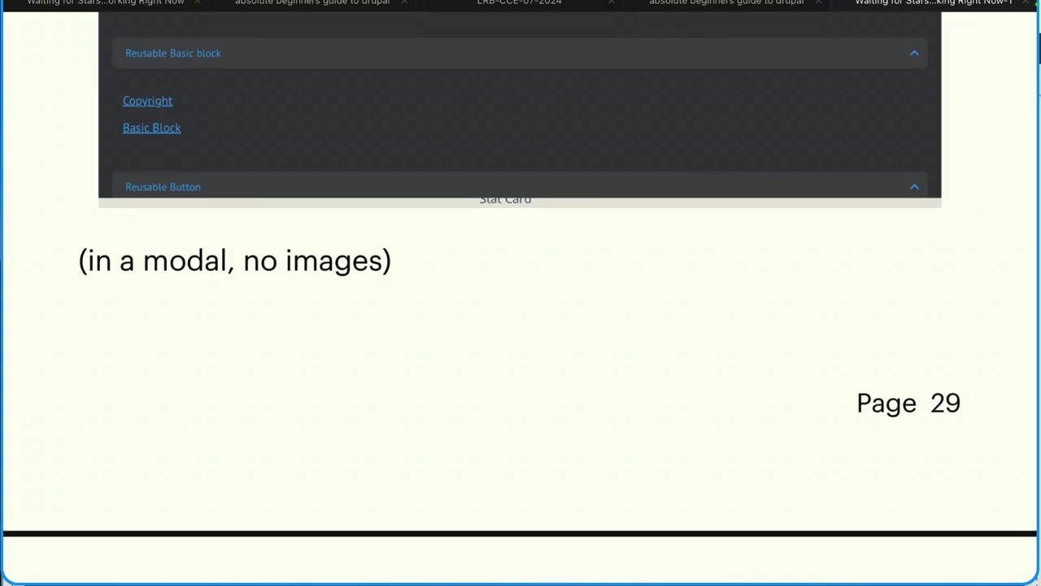
{"action": "scroll", "coordinate": [521, 293], "scroll_direction": "down", "scroll_amount": 7}
{"action": "scroll", "coordinate": [521, 293], "scroll_direction": "up", "scroll_amount": 1}
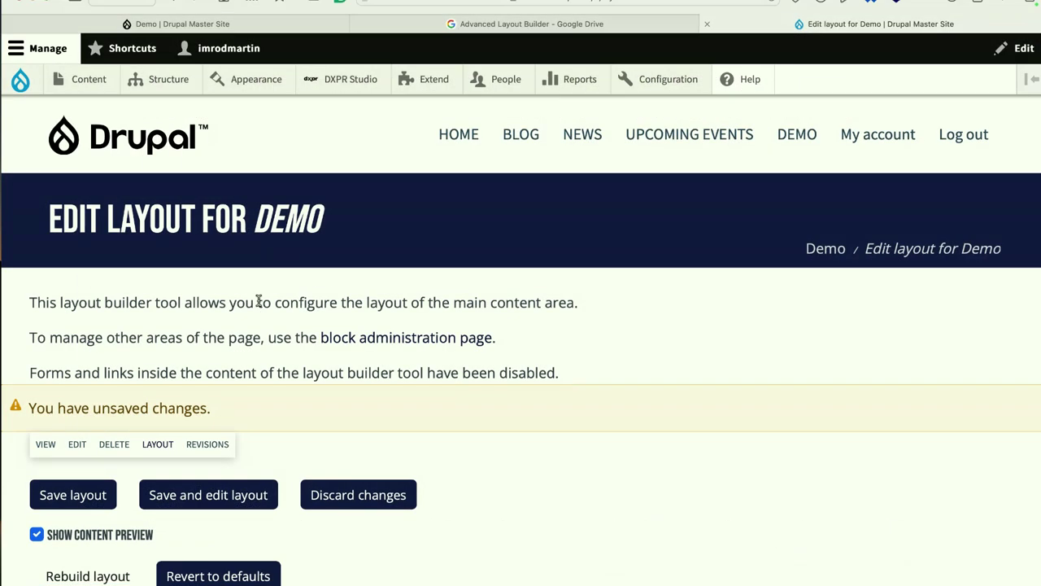
Step: Switch back to the Drupal site and view the Demo page's layout editor down to its revision and template options
{"action": "scroll", "coordinate": [258, 301], "scroll_direction": "down", "scroll_amount": 4}
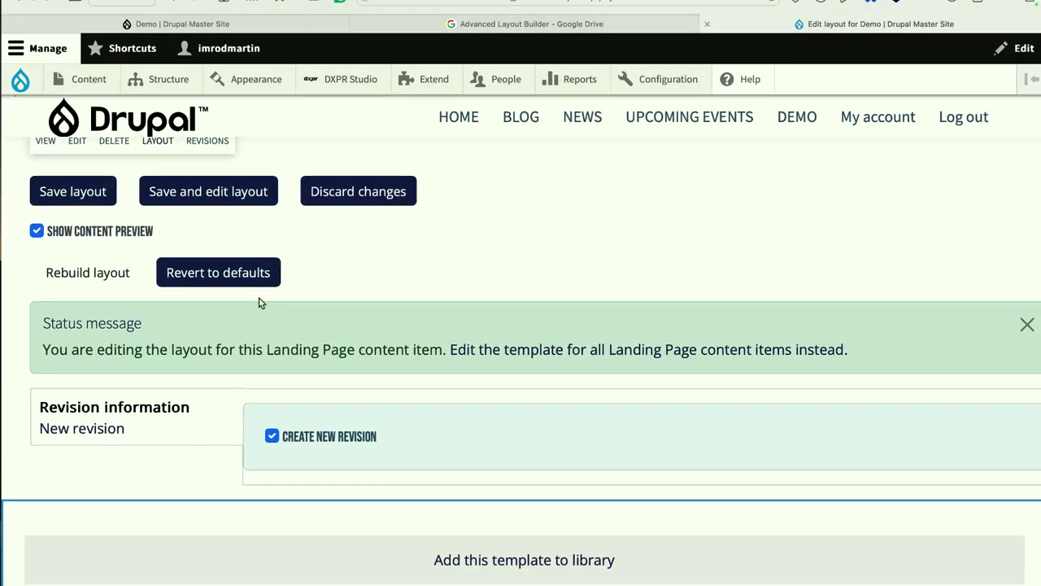